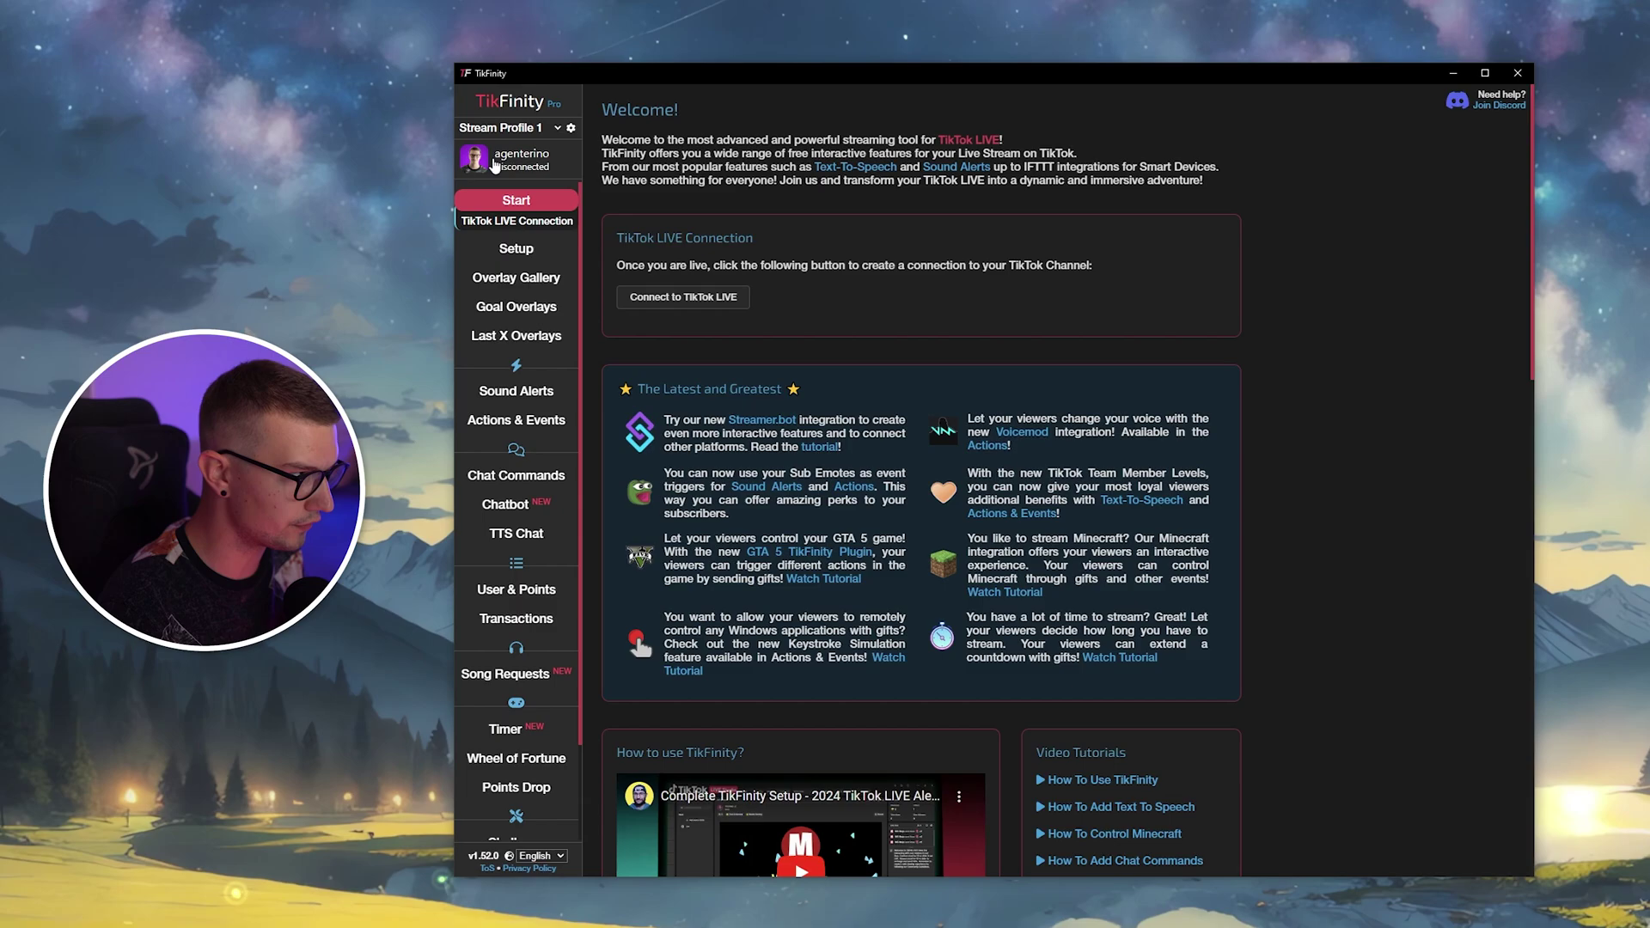
Look at TikFinity's basic setup settings, then return to the welcome page
left_click(516, 249)
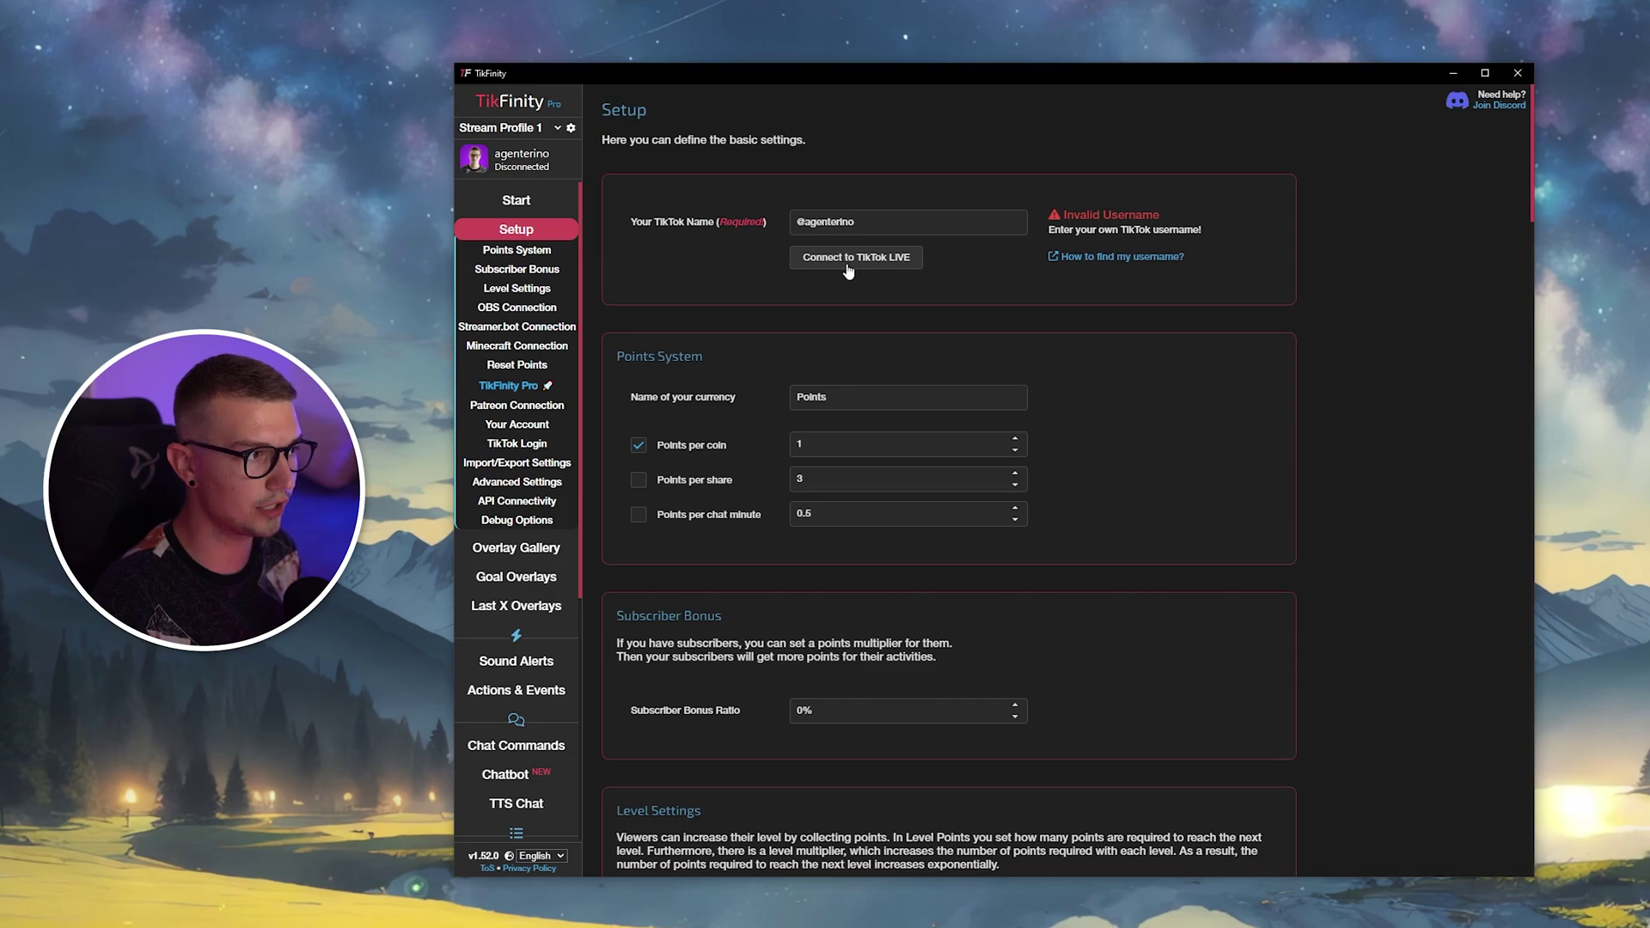
left_click(524, 206)
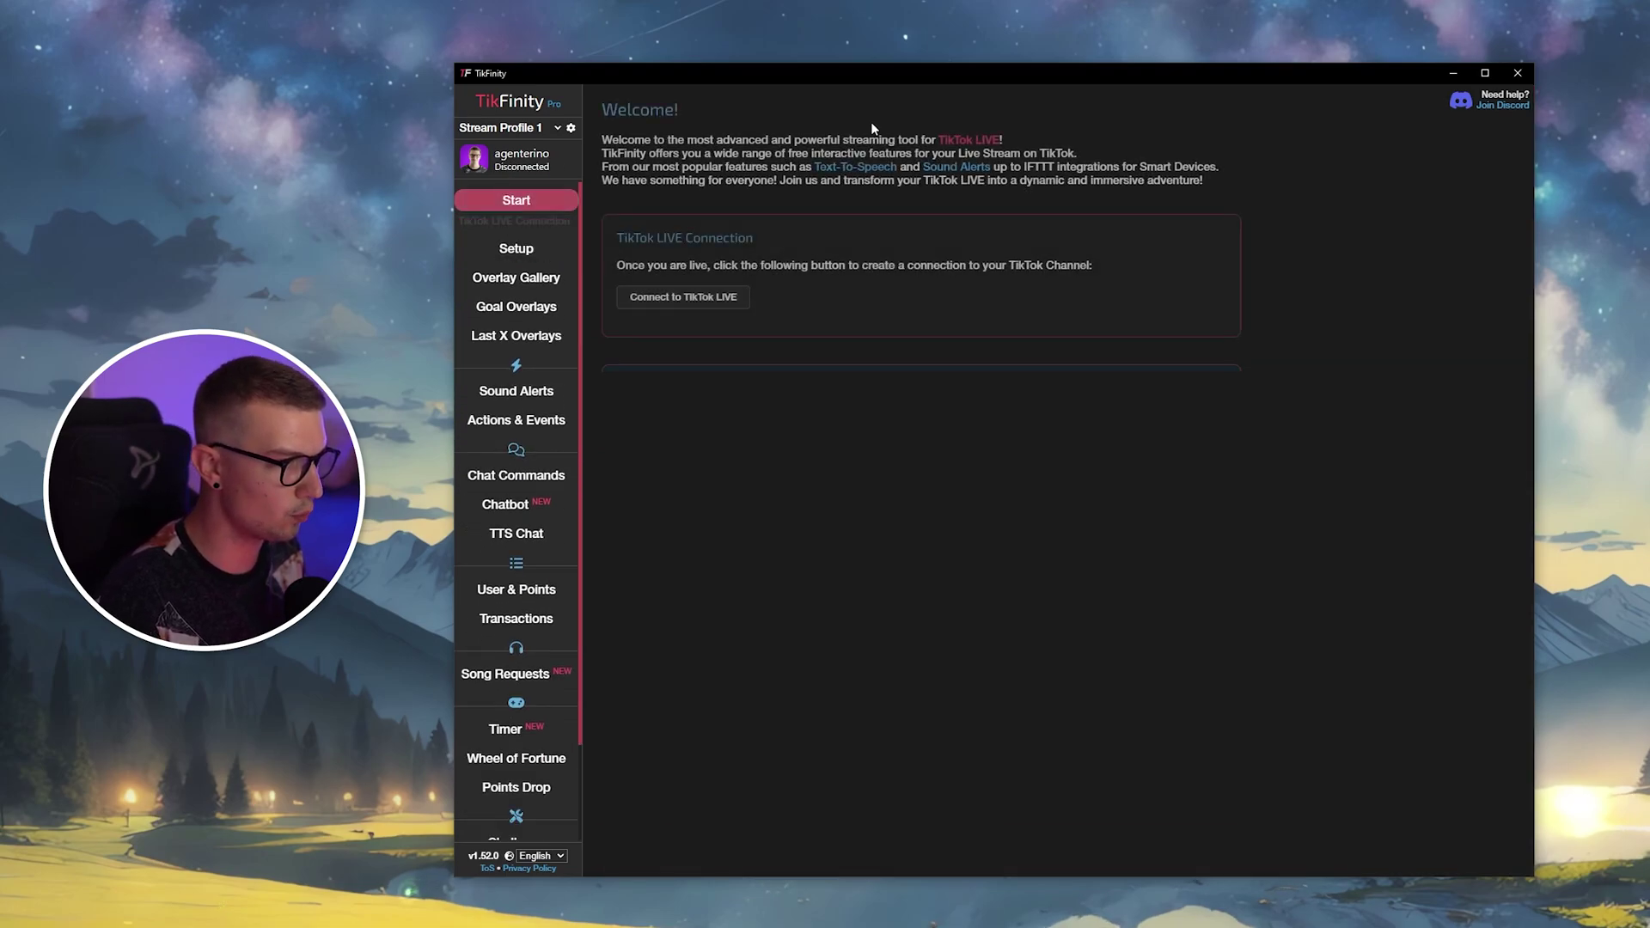
left_click(484, 174)
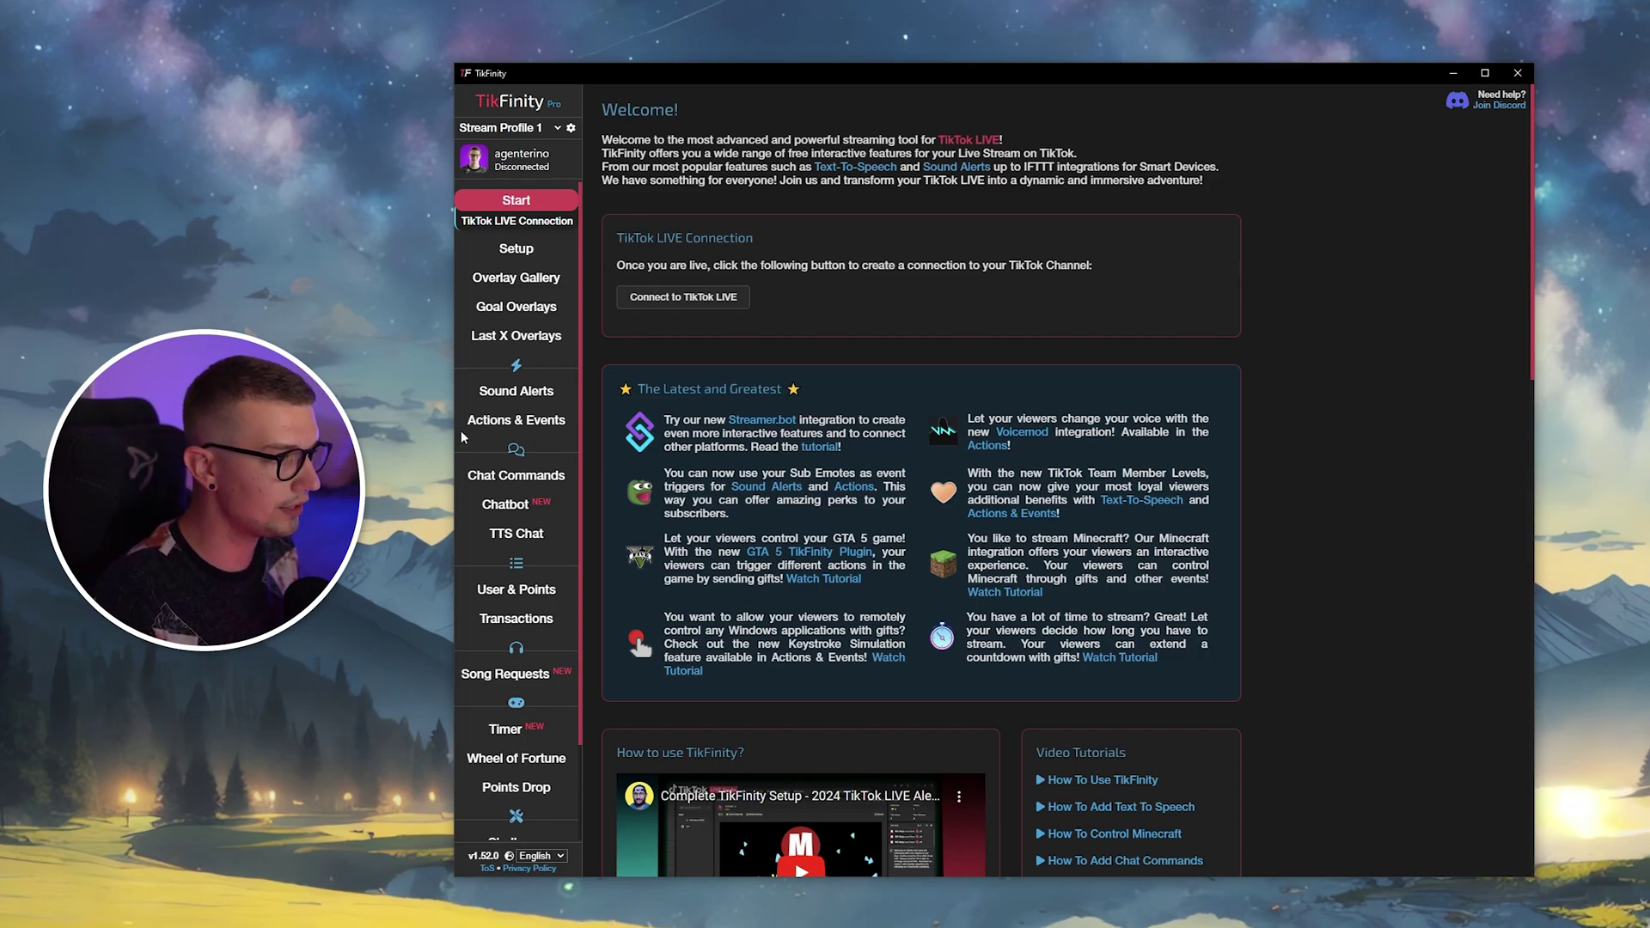
Create a new action named W with Simulate Keystrokes ticked
left_click(525, 430)
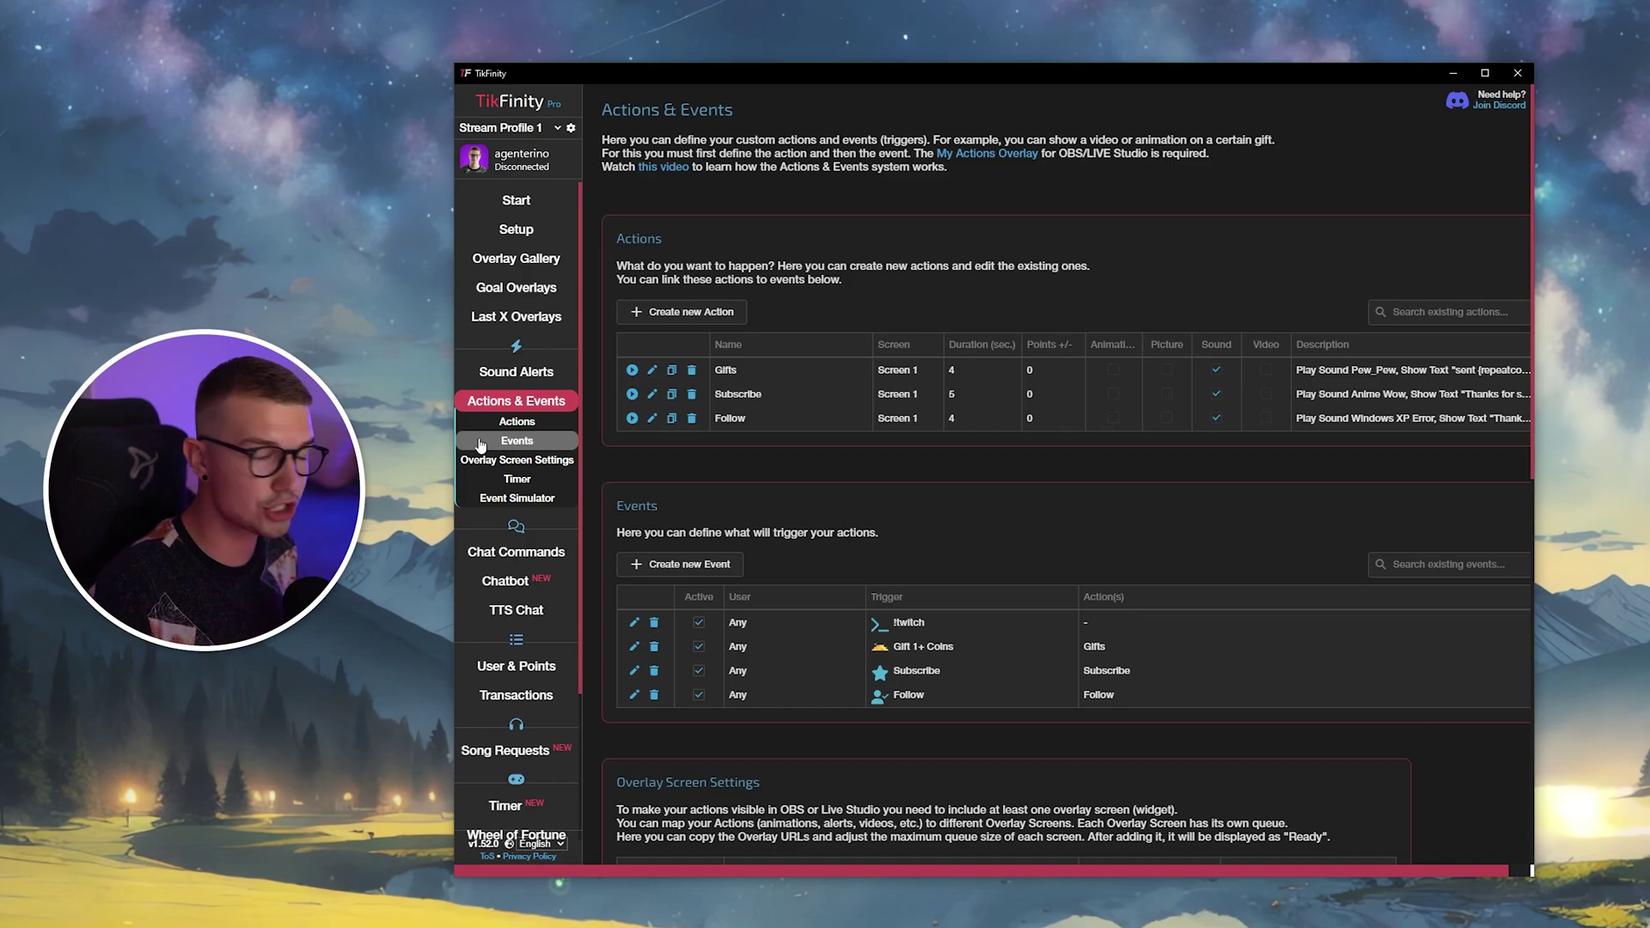
left_click(713, 318)
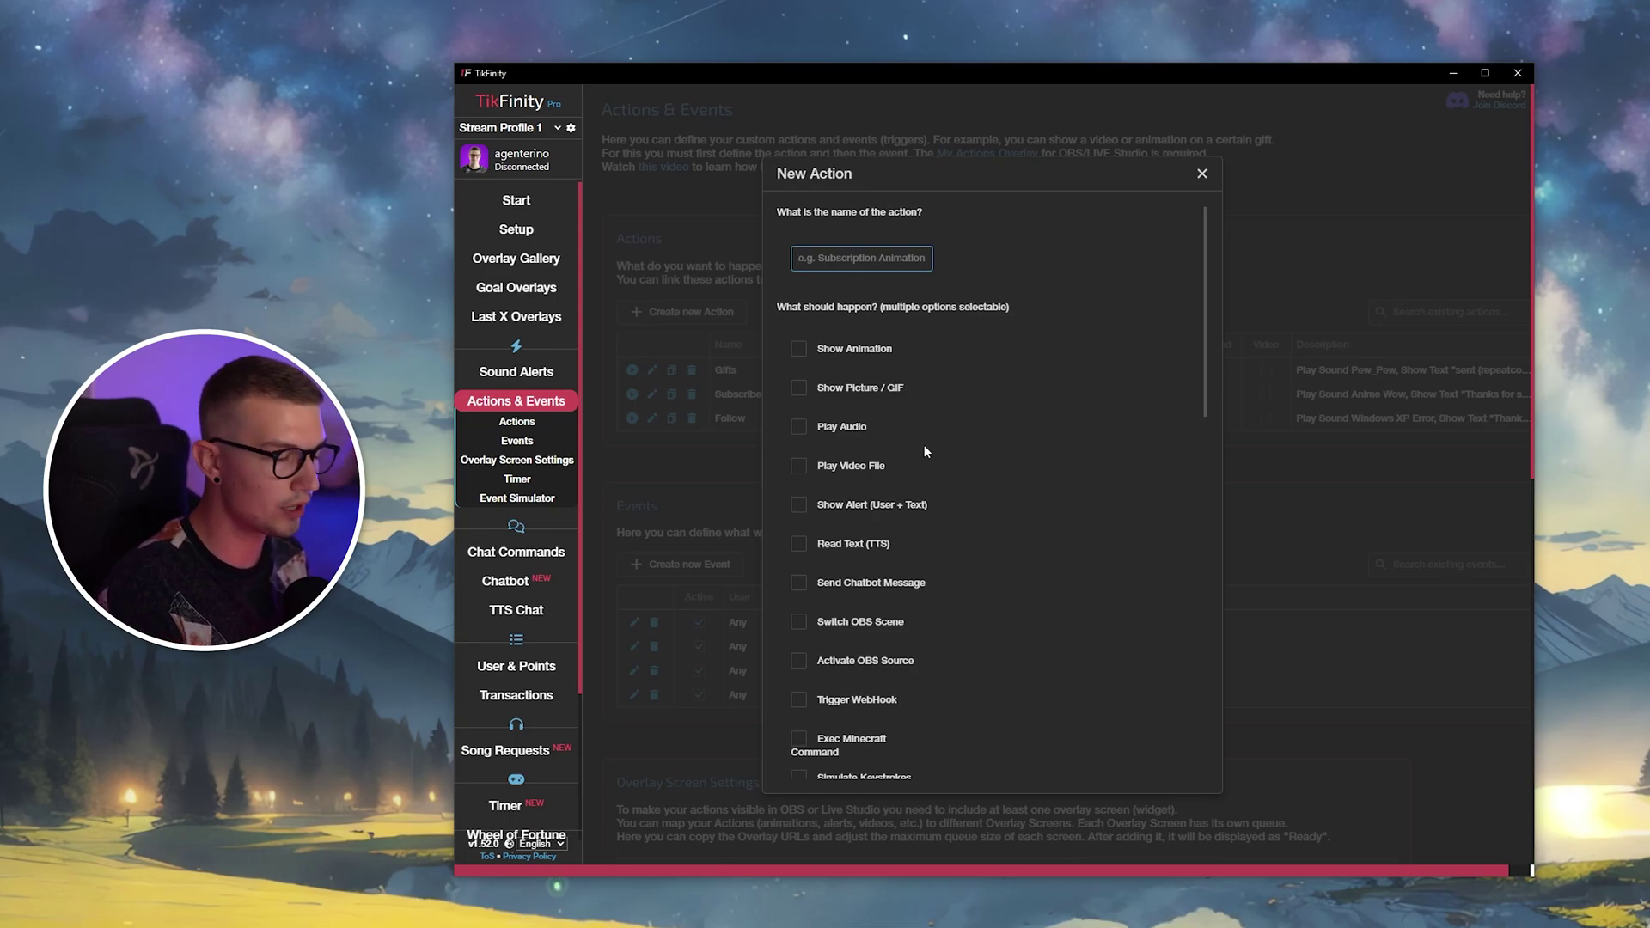
type("W")
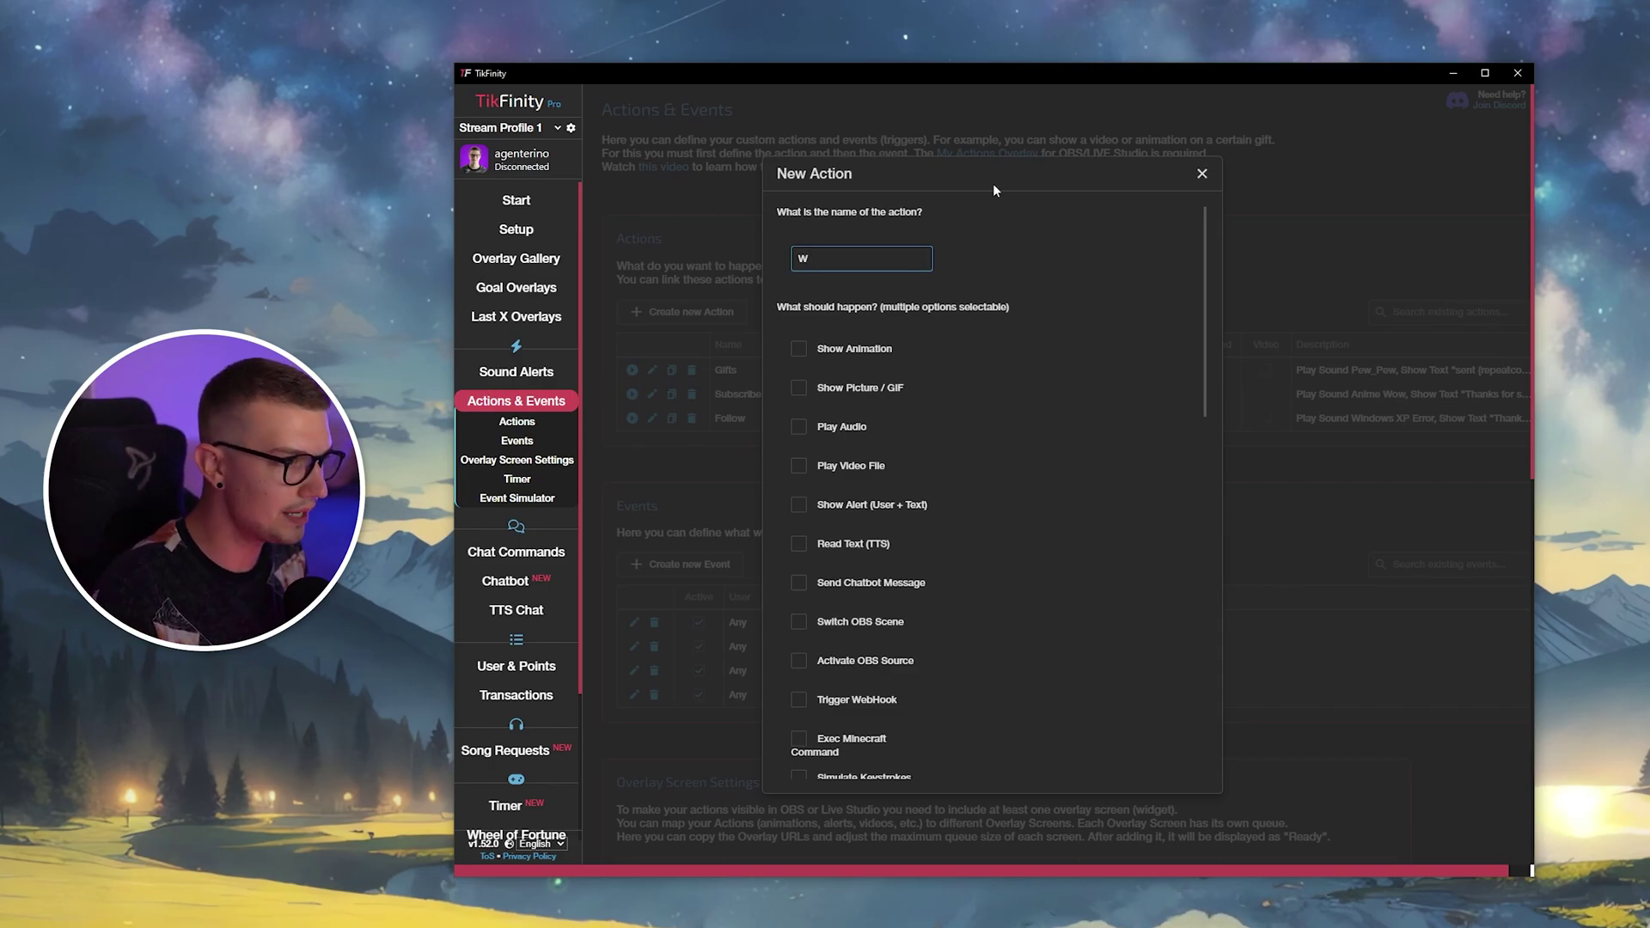
scroll(987, 600, "down", 1)
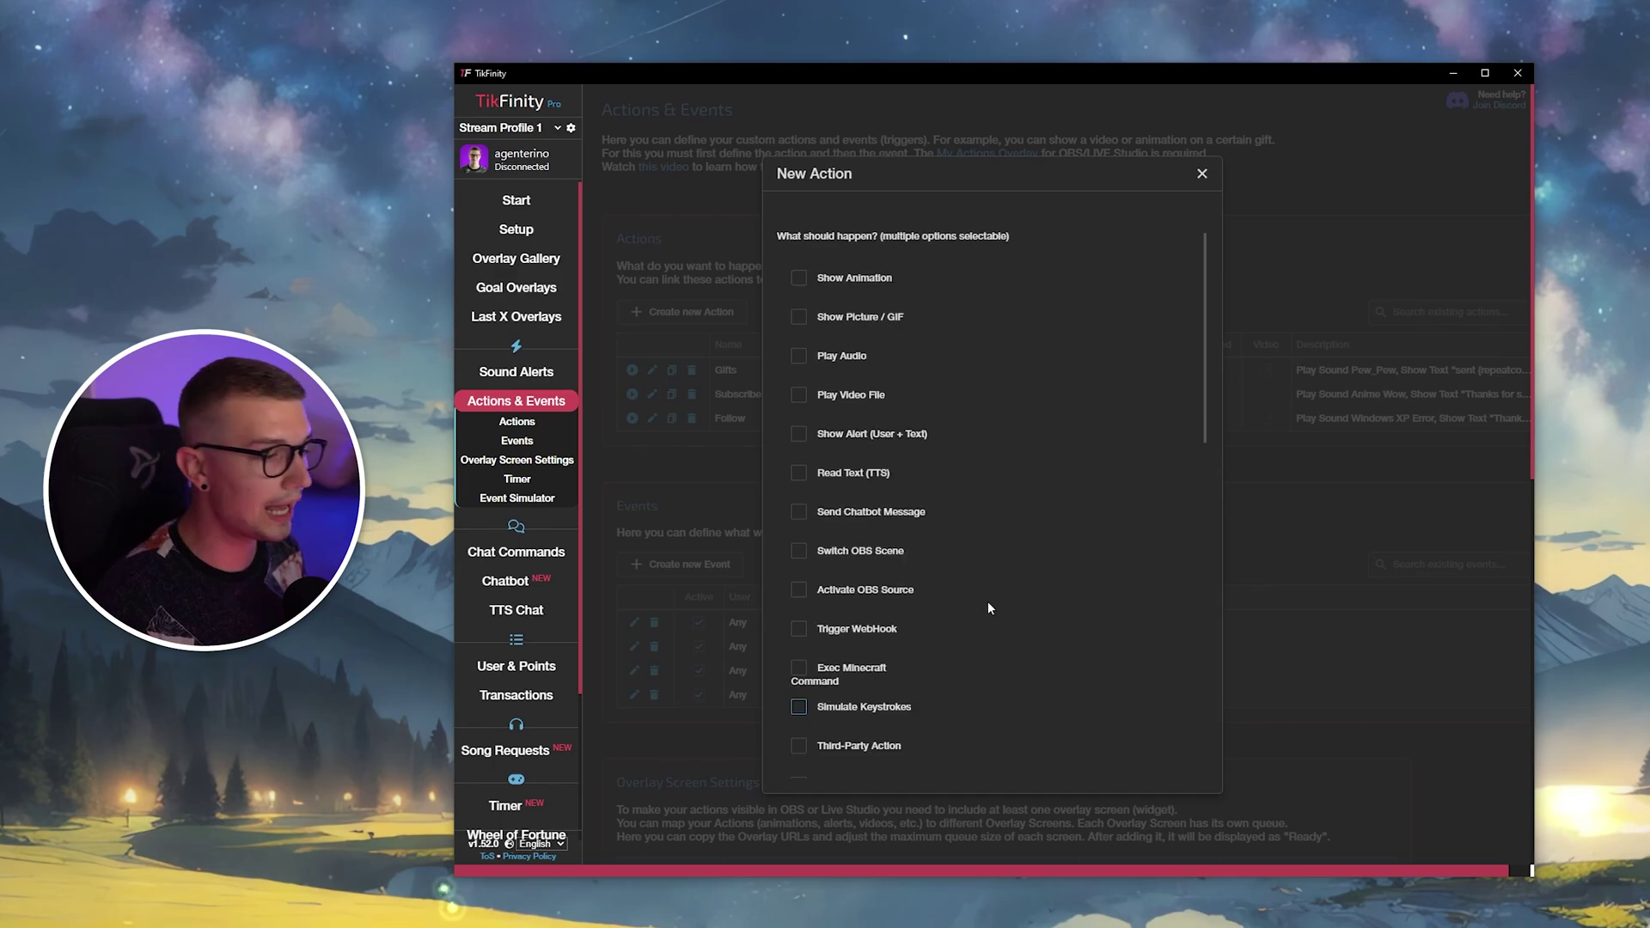
left_click(799, 708)
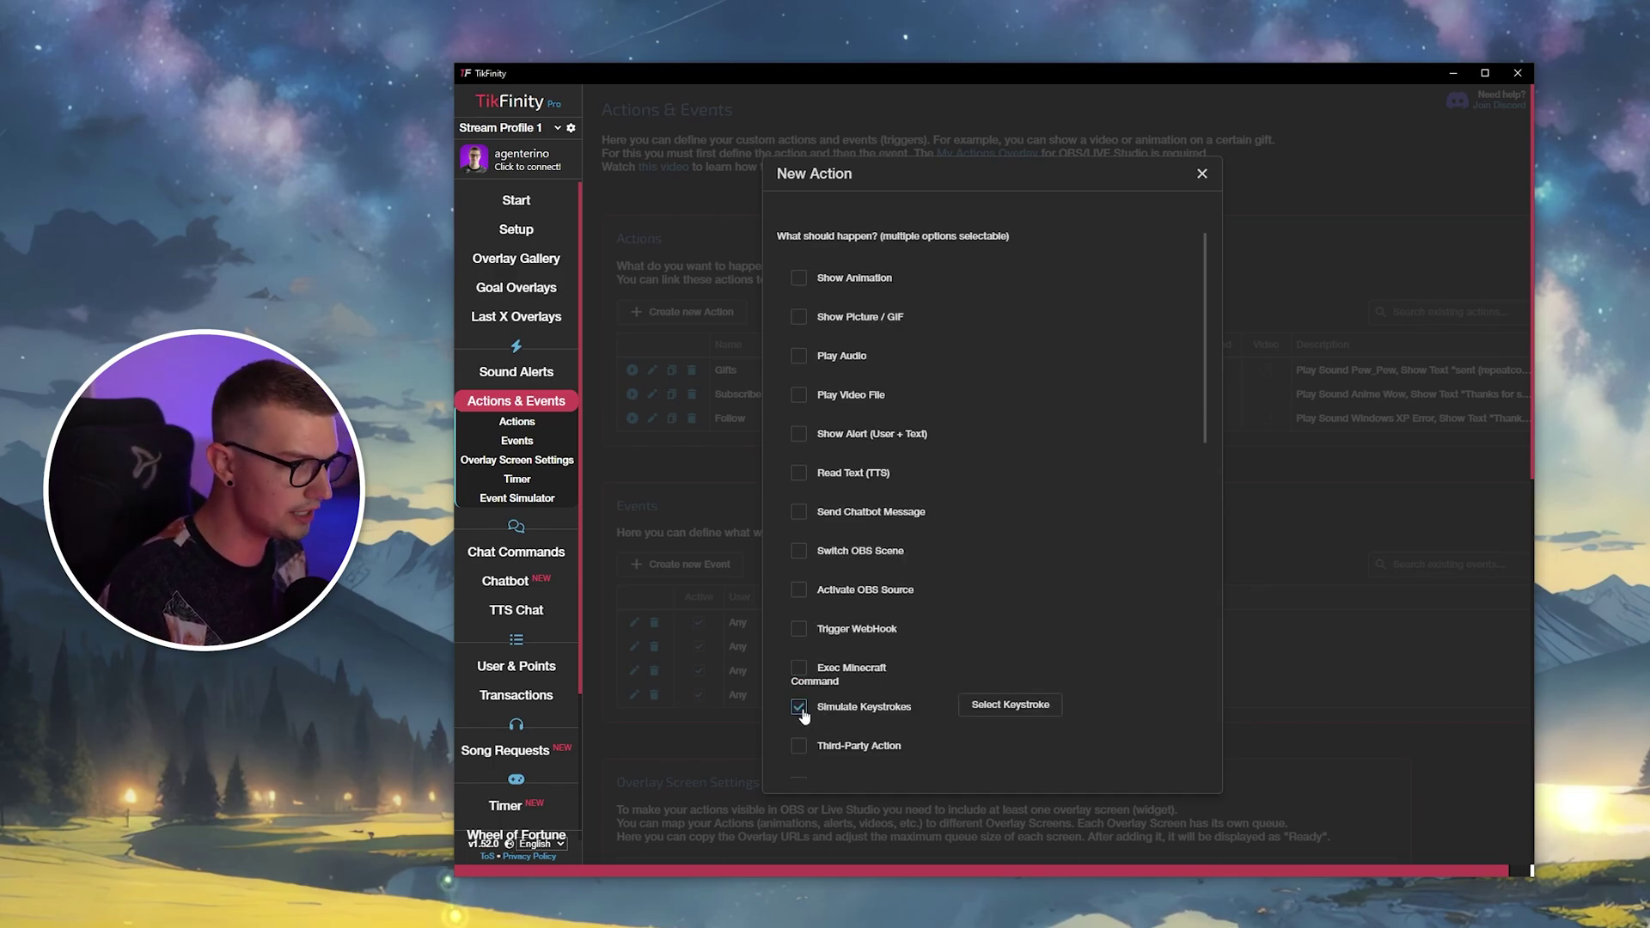
Enter w as the key to press in the Keystroke Configurator
left_click(1014, 713)
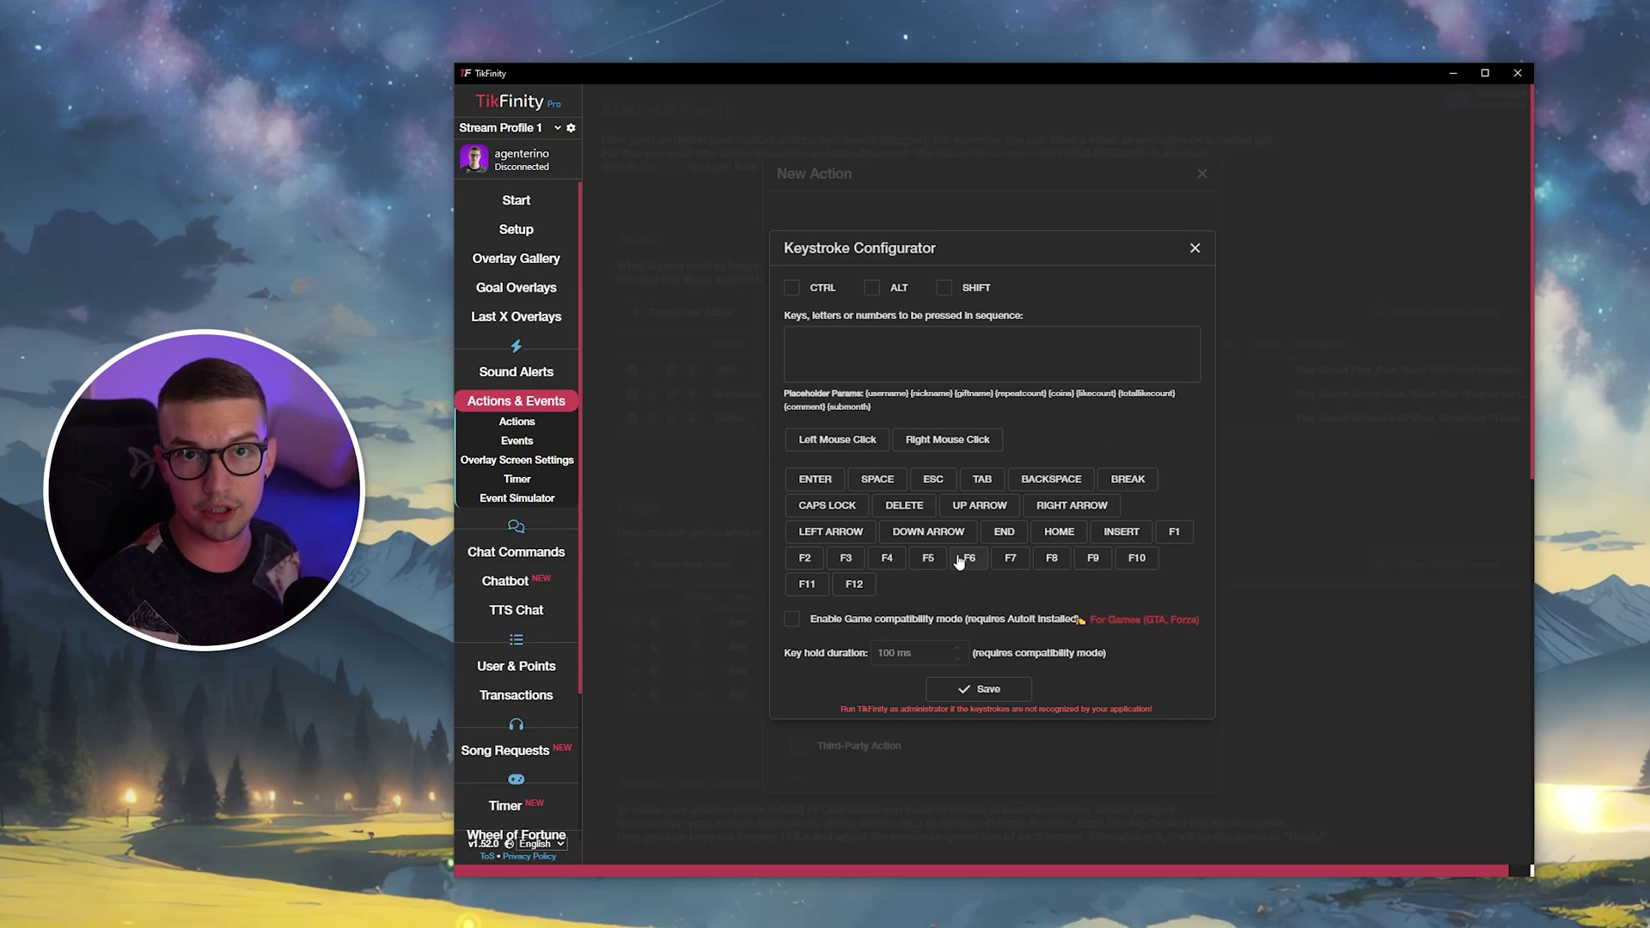
left_click(876, 352)
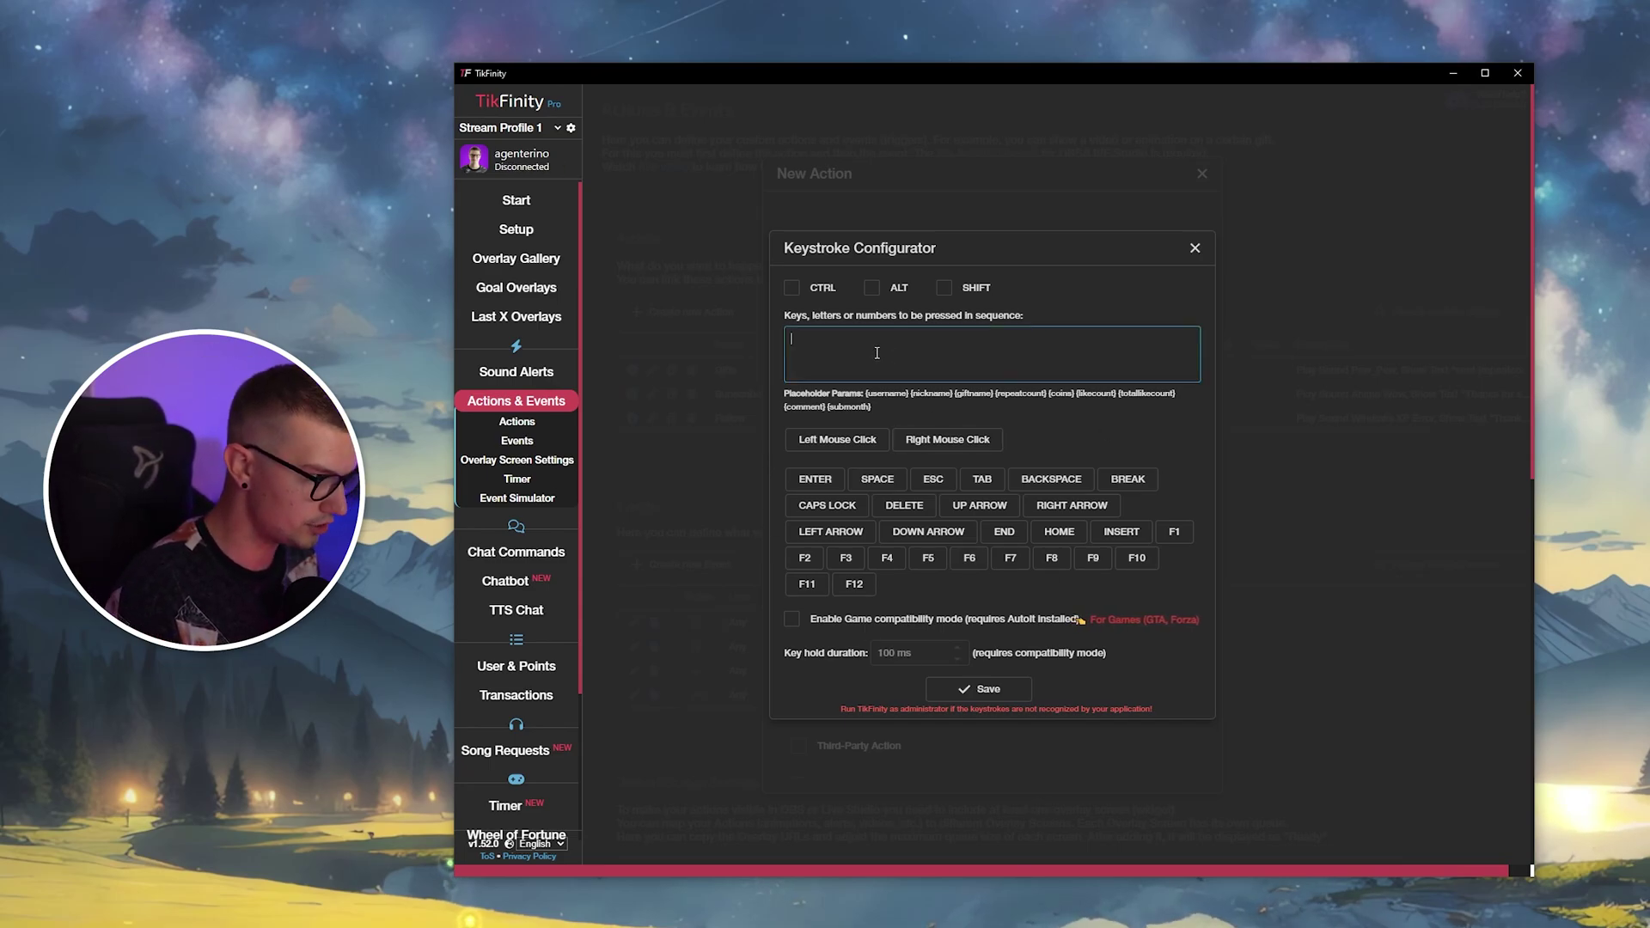
type("w")
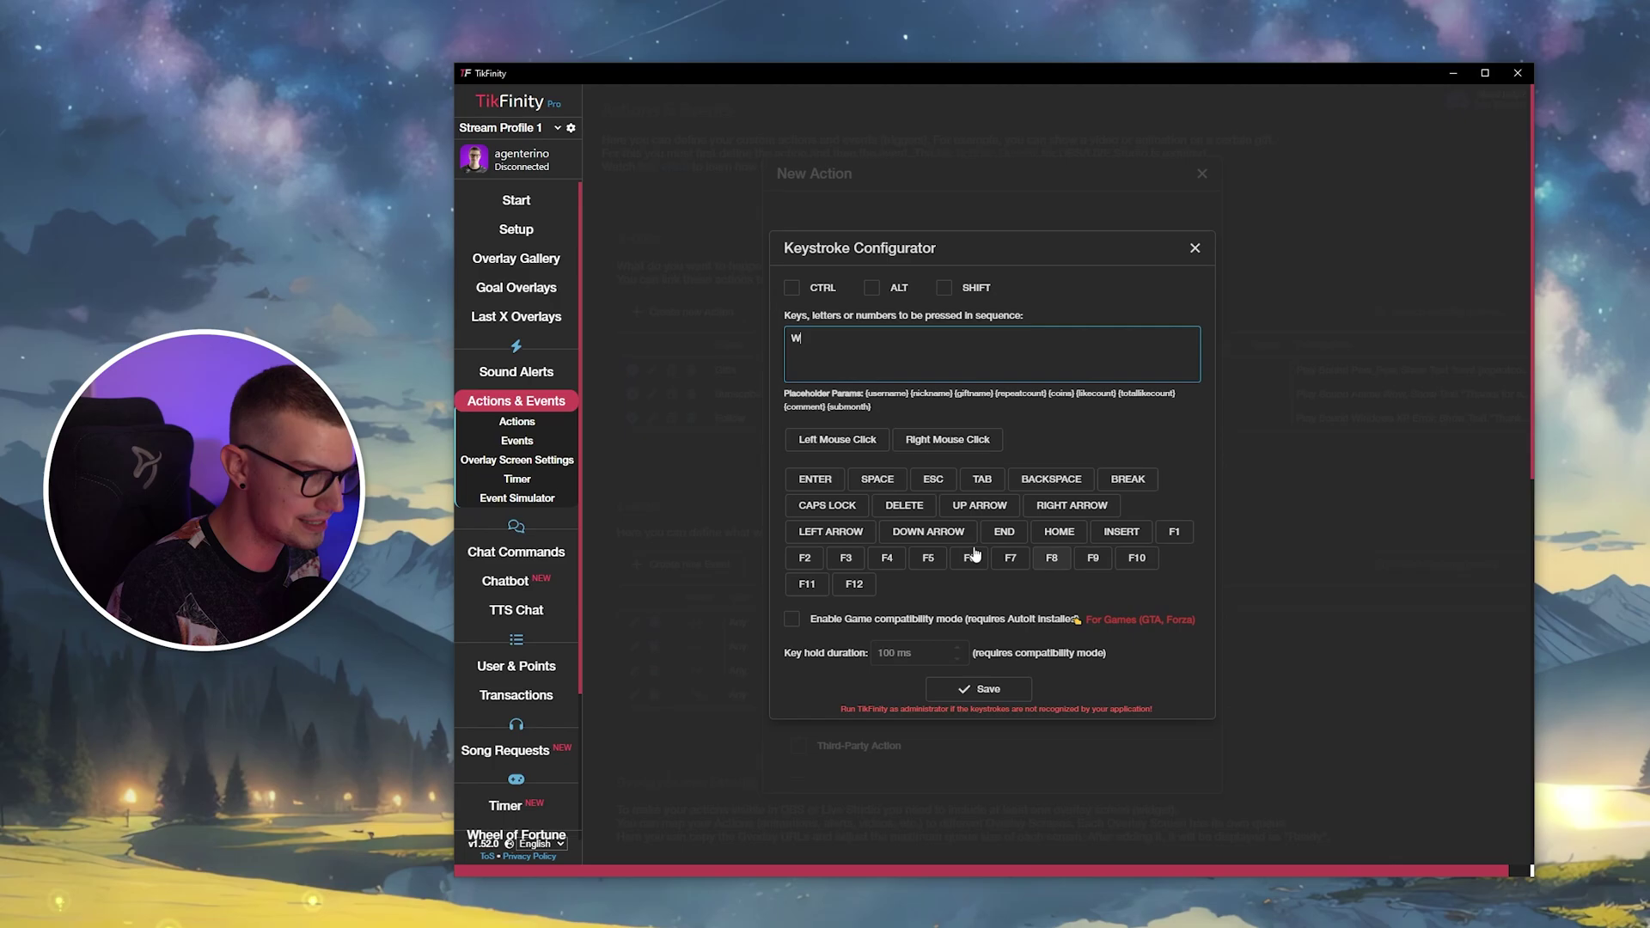
Save the w keystroke sequence to the W action
left_click(983, 688)
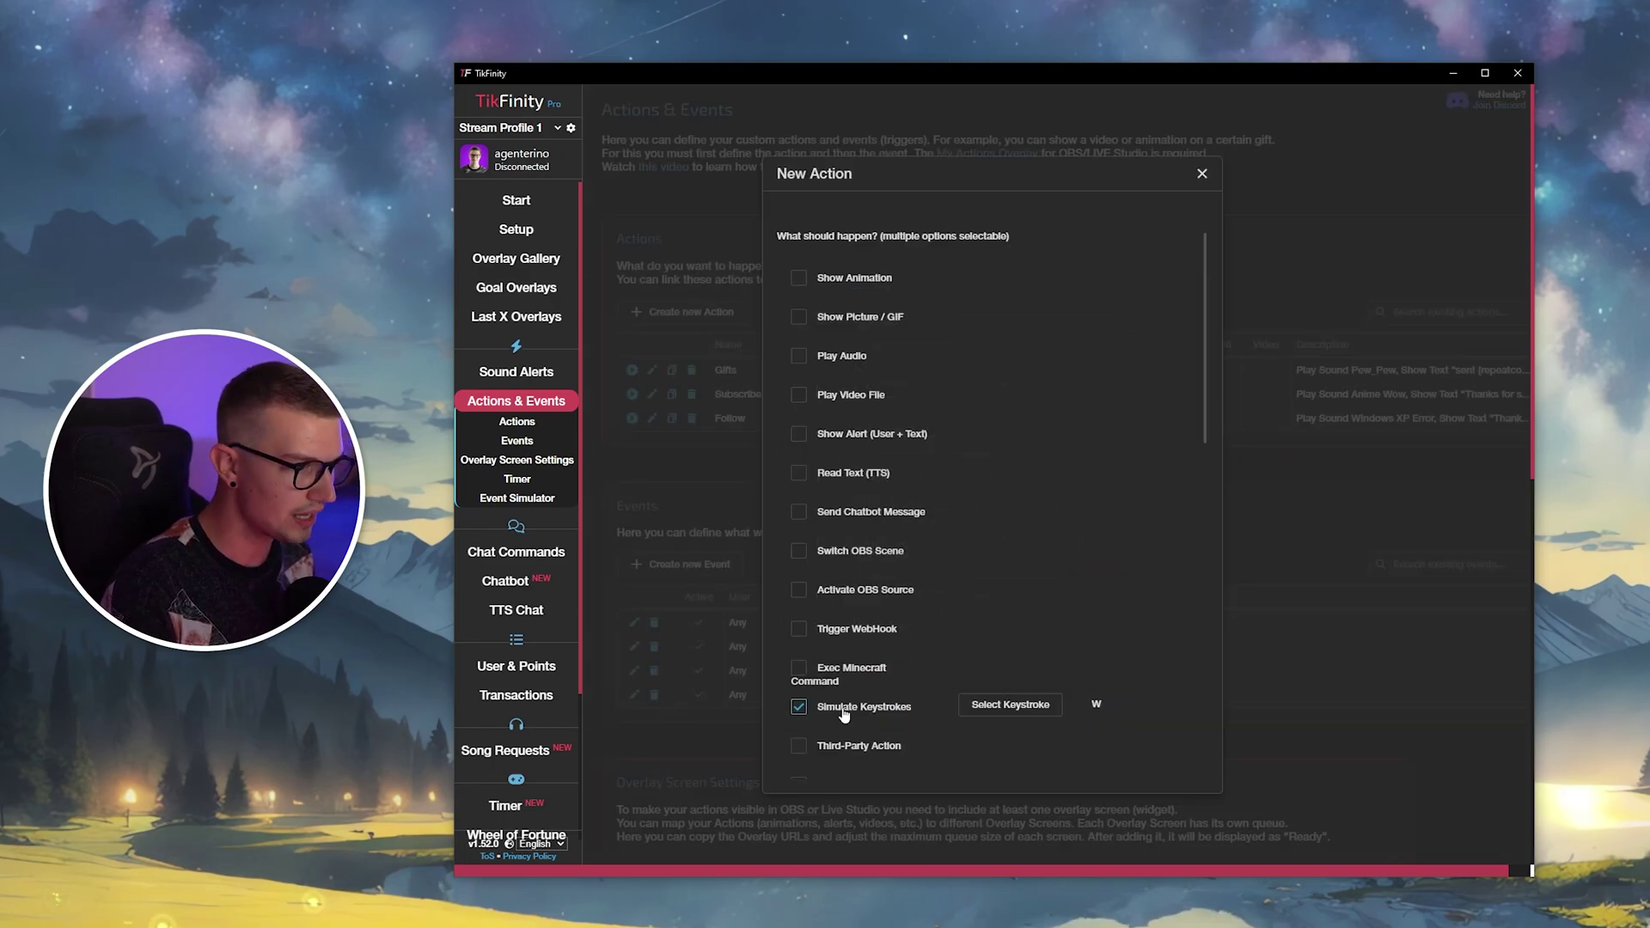
scroll(911, 655, "down", 2)
scroll(916, 653, "down", 9)
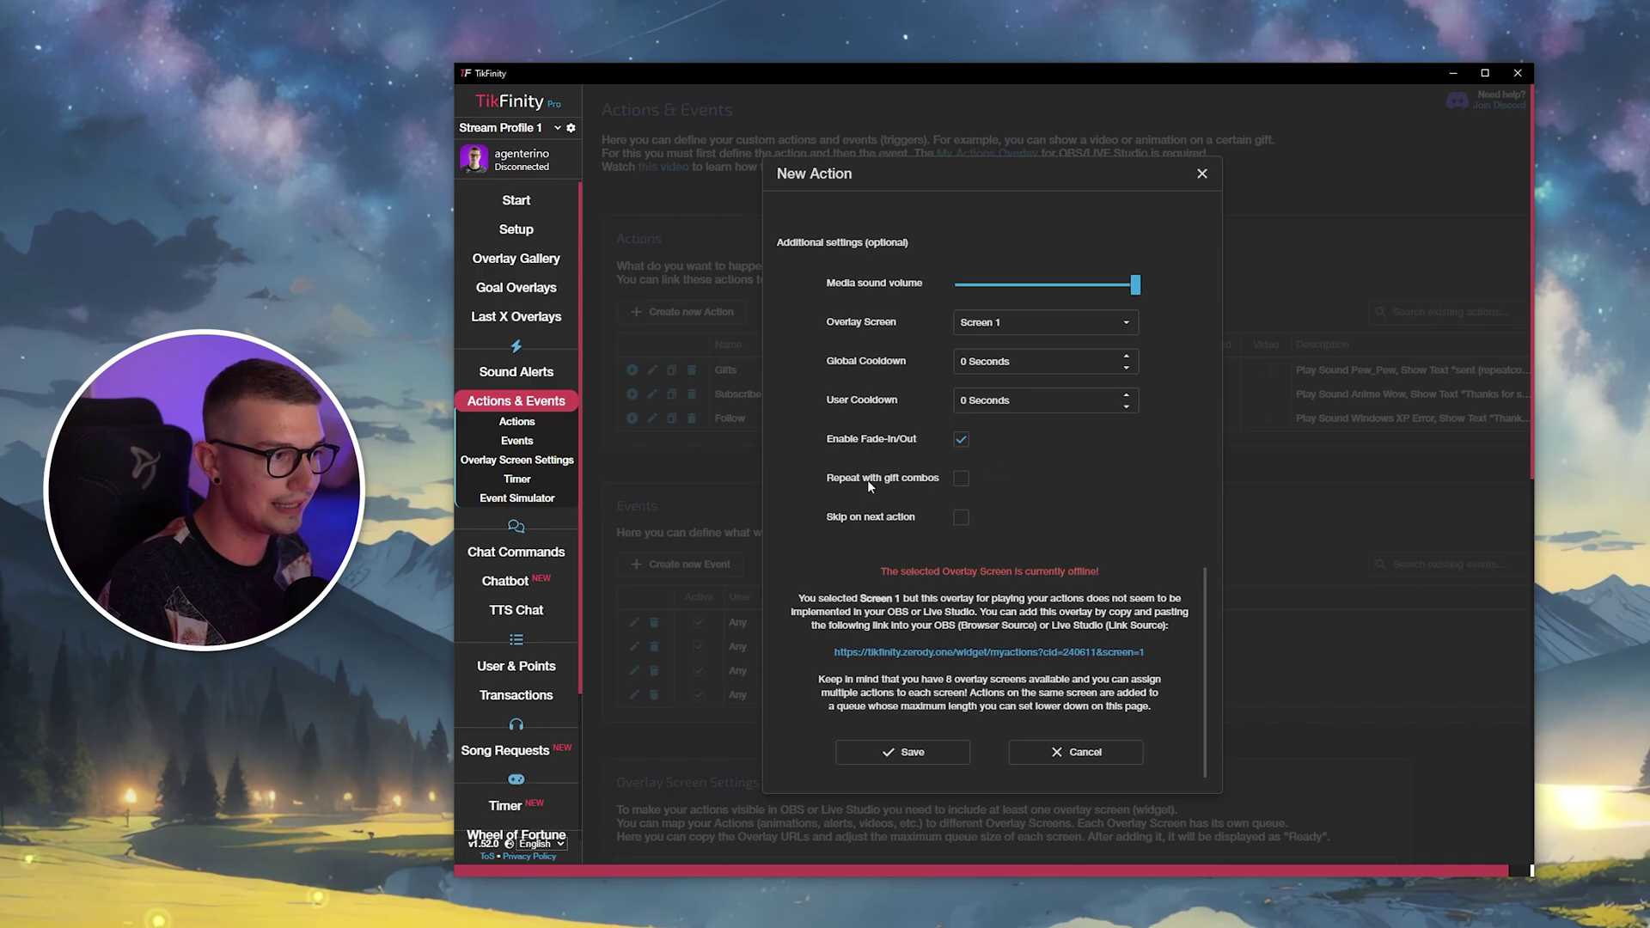
scroll(874, 552, "up", 7)
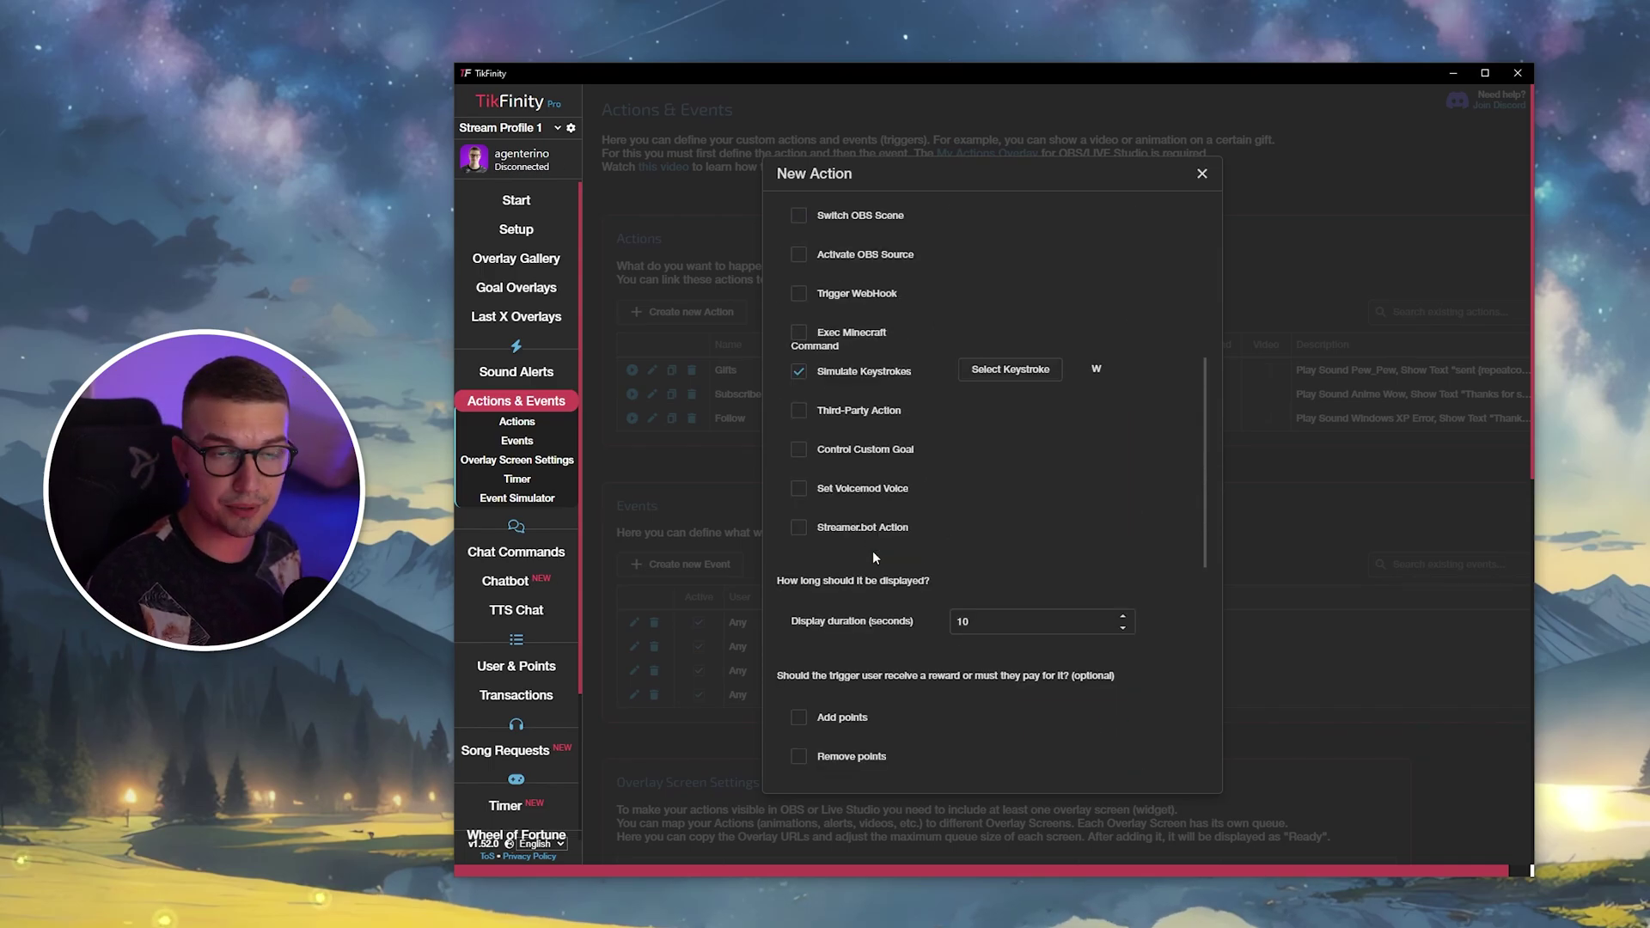
scroll(961, 562, "up", 5)
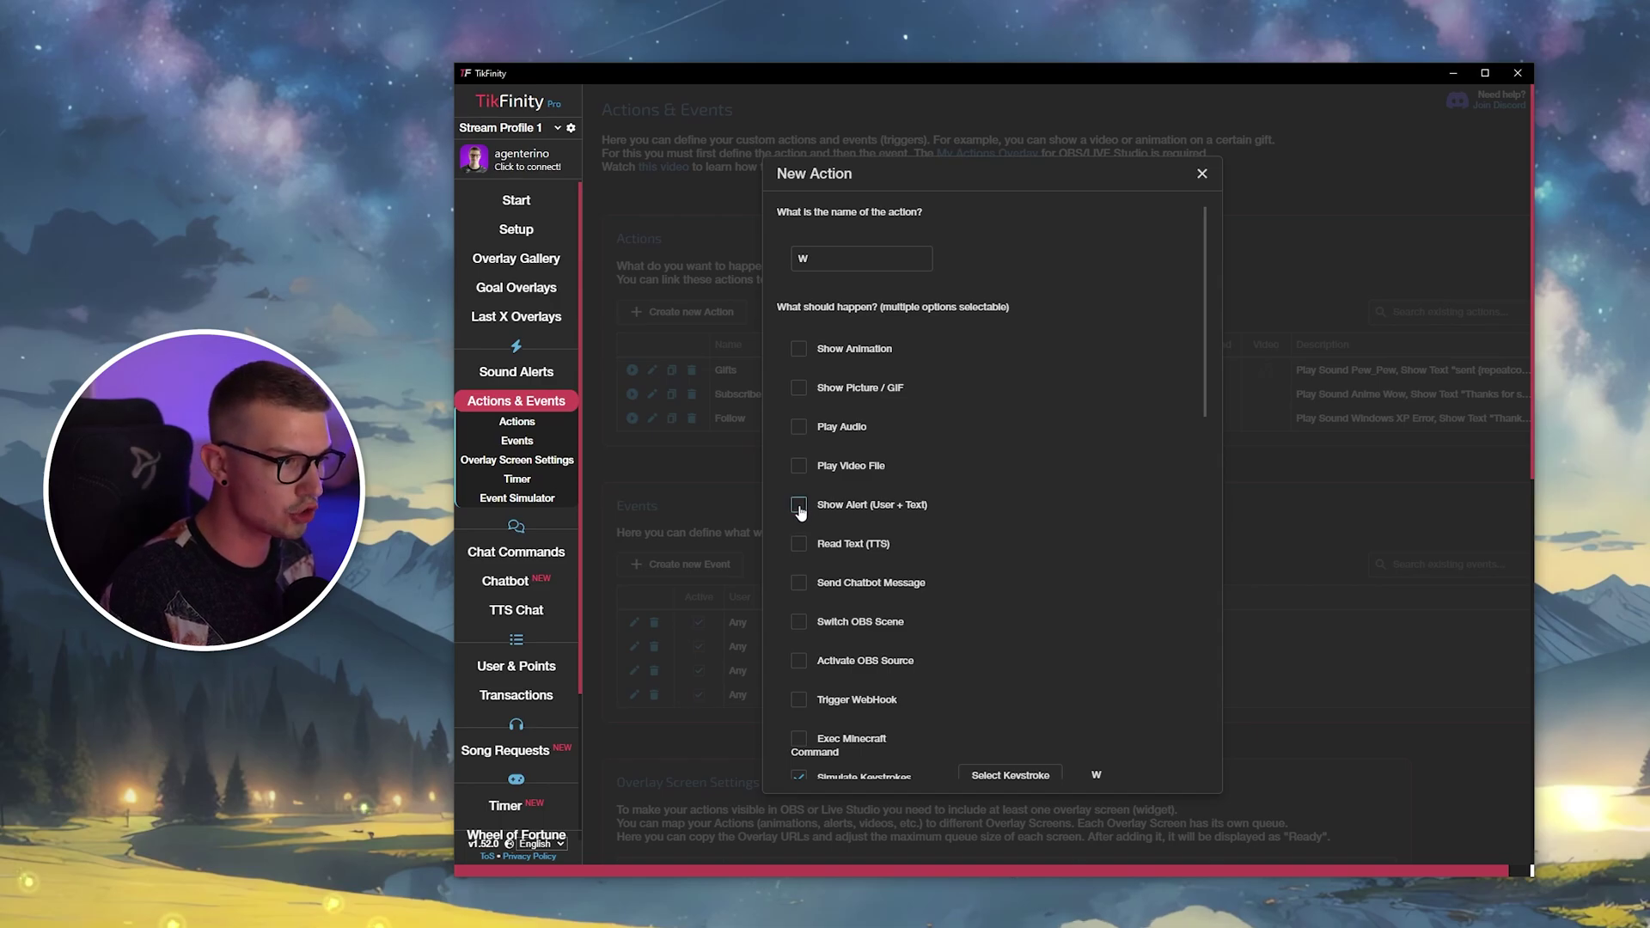
Tick Show Alert and set its text to 'Thanks for pressing W'
left_click(798, 506)
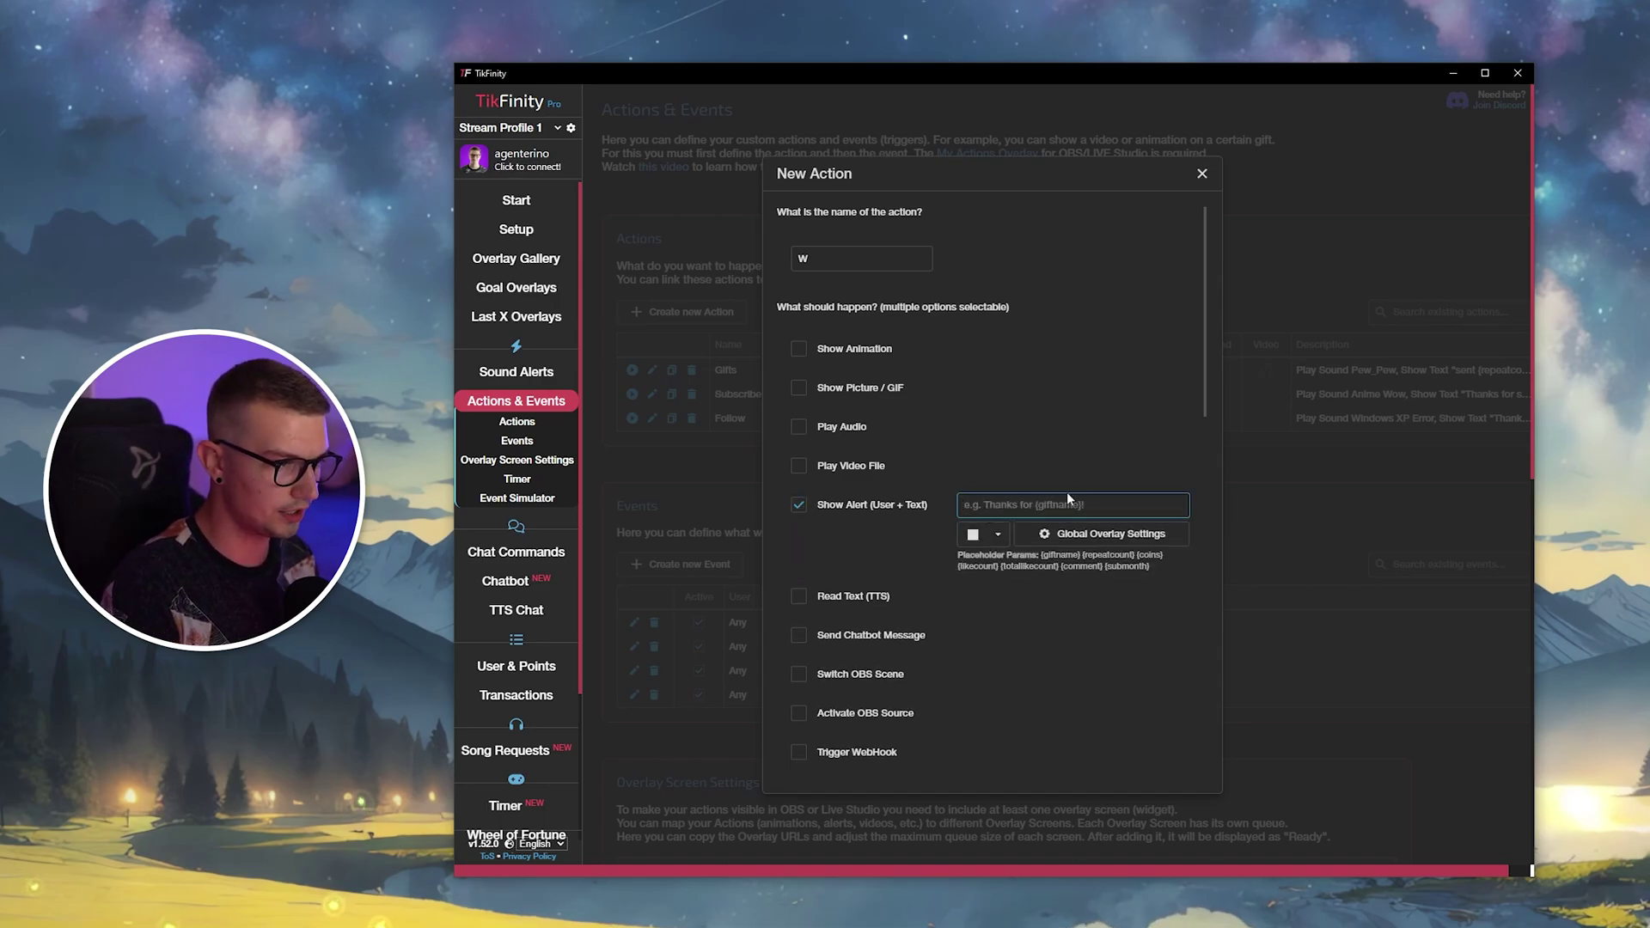
type("Thanks for")
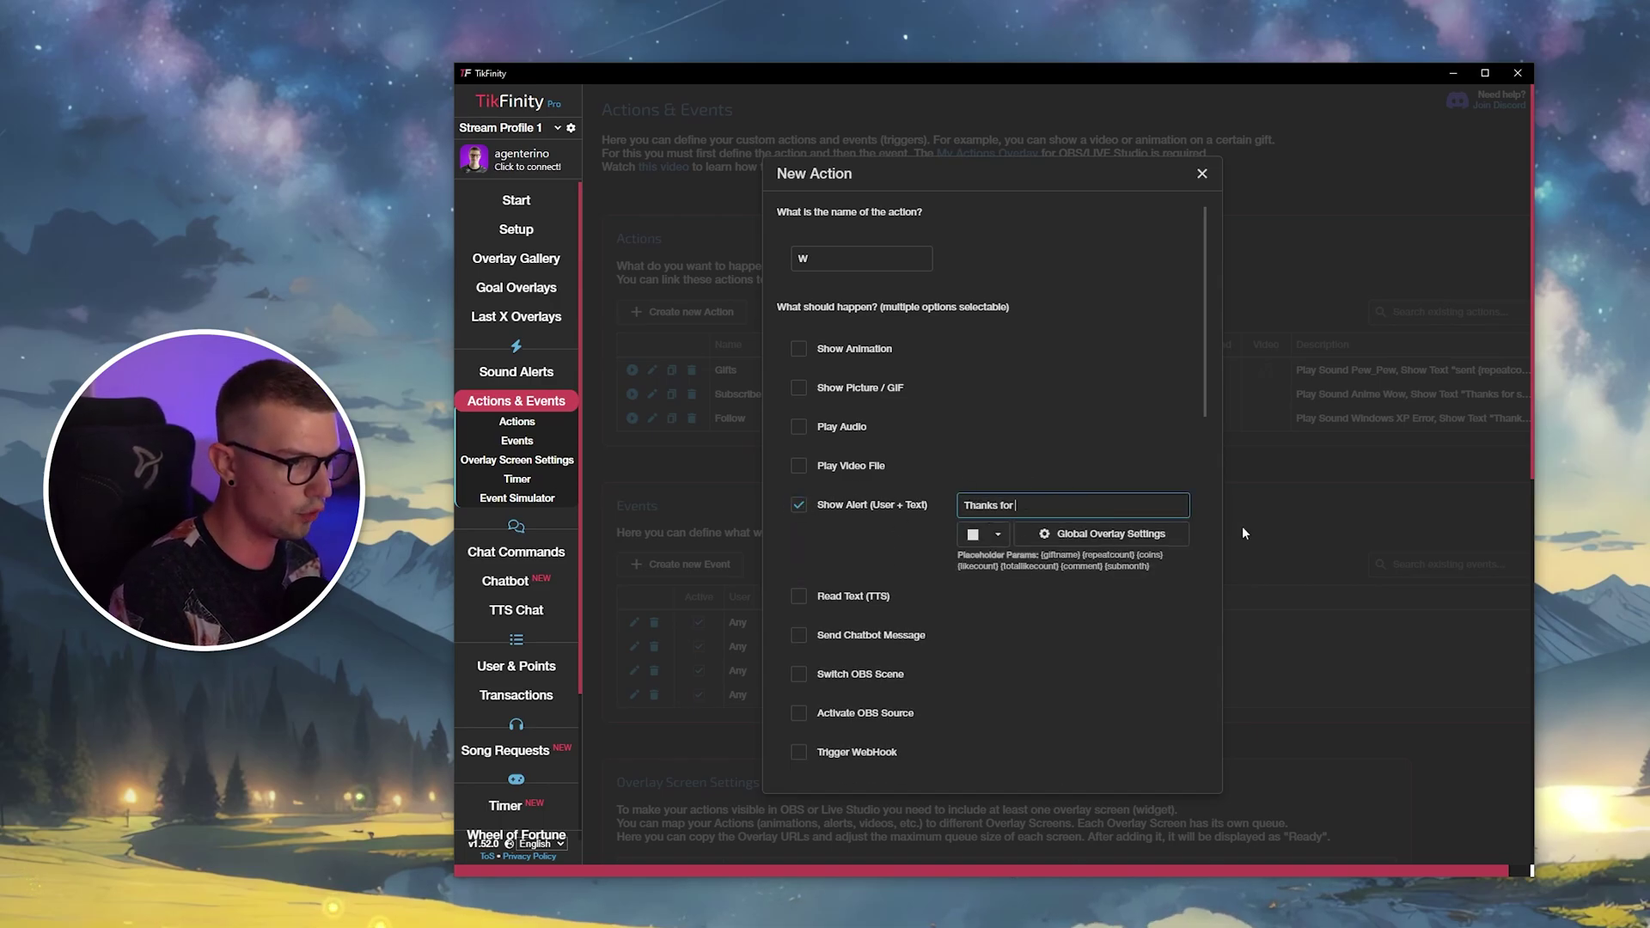
left_click_drag(1041, 554, 1082, 556)
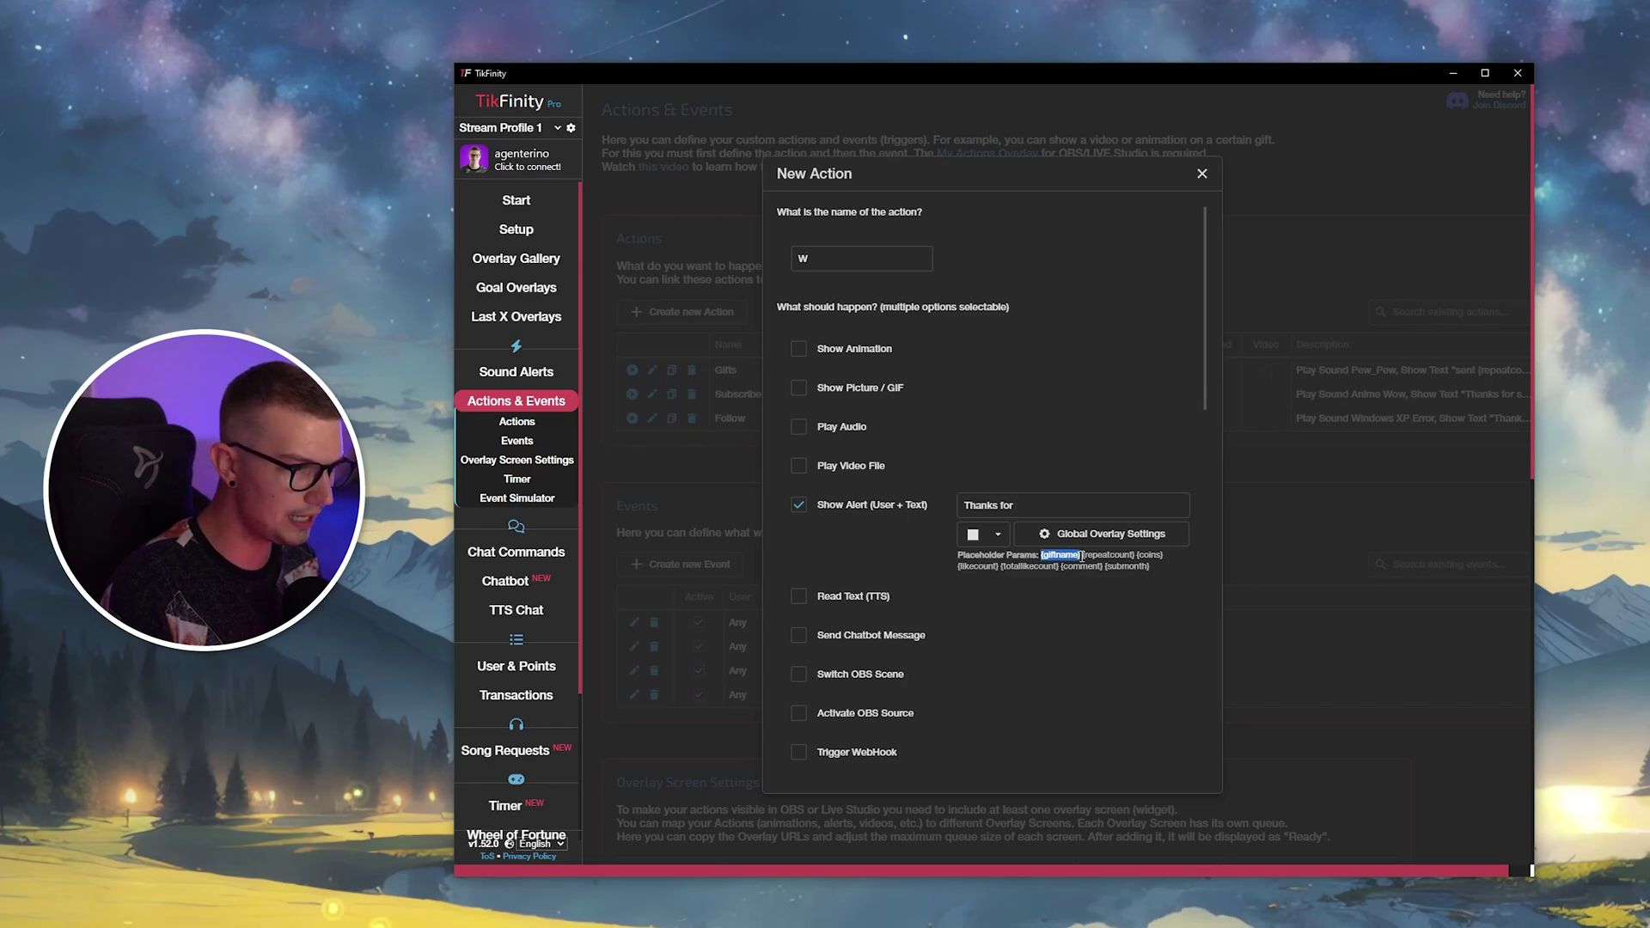
left_click(1037, 504)
type("pres")
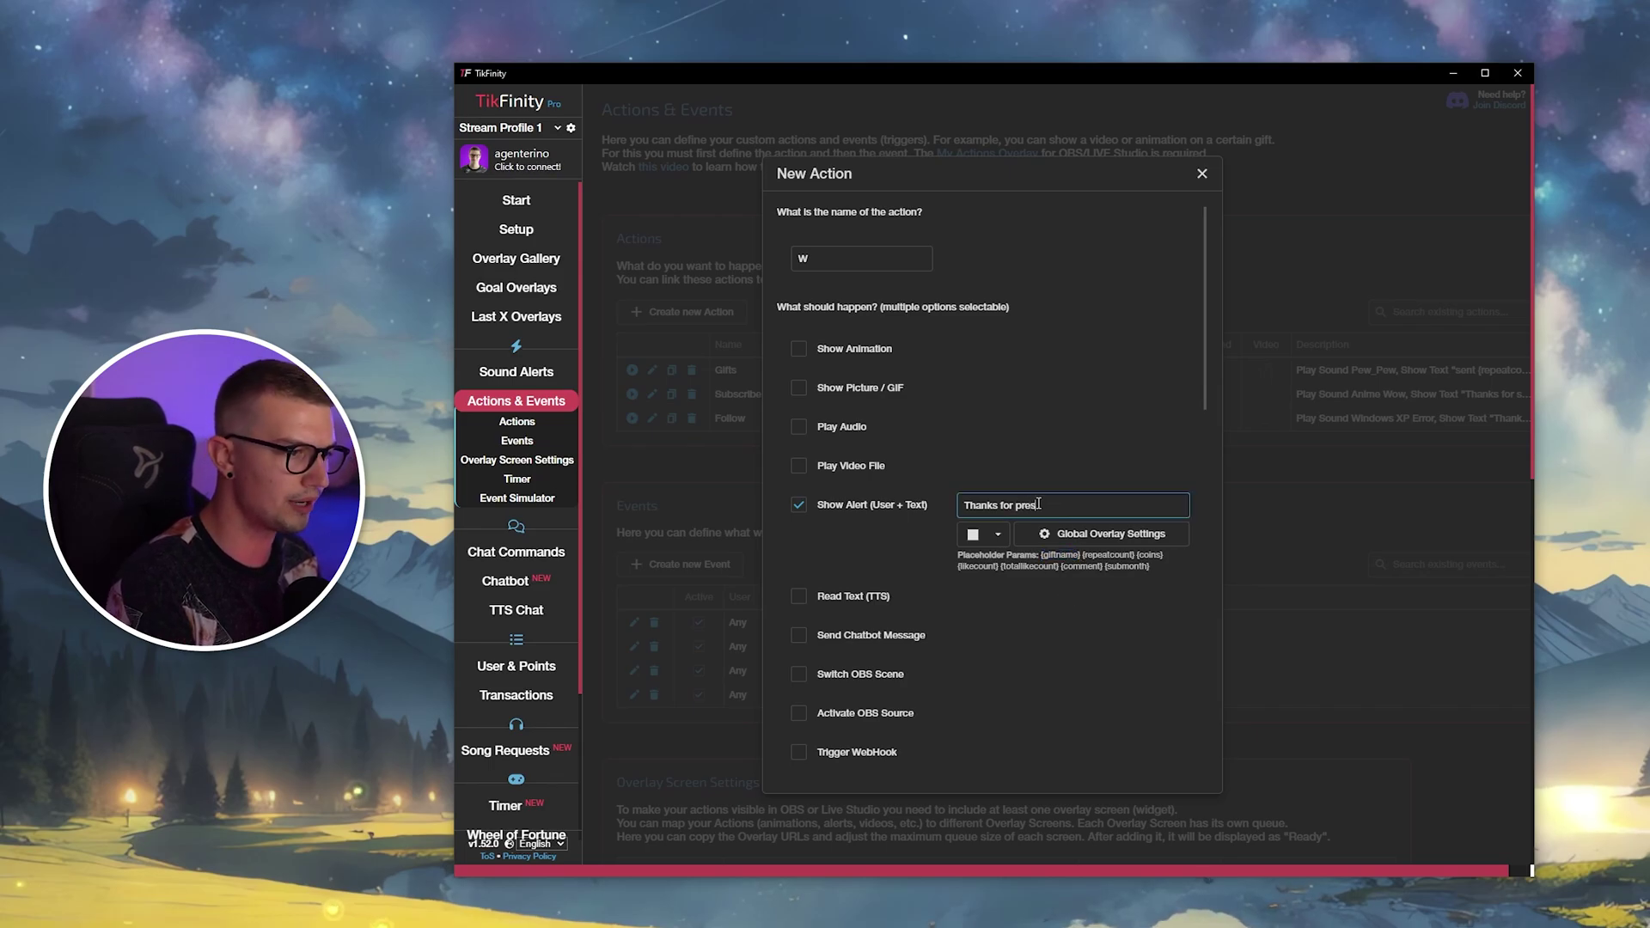
type("sing W")
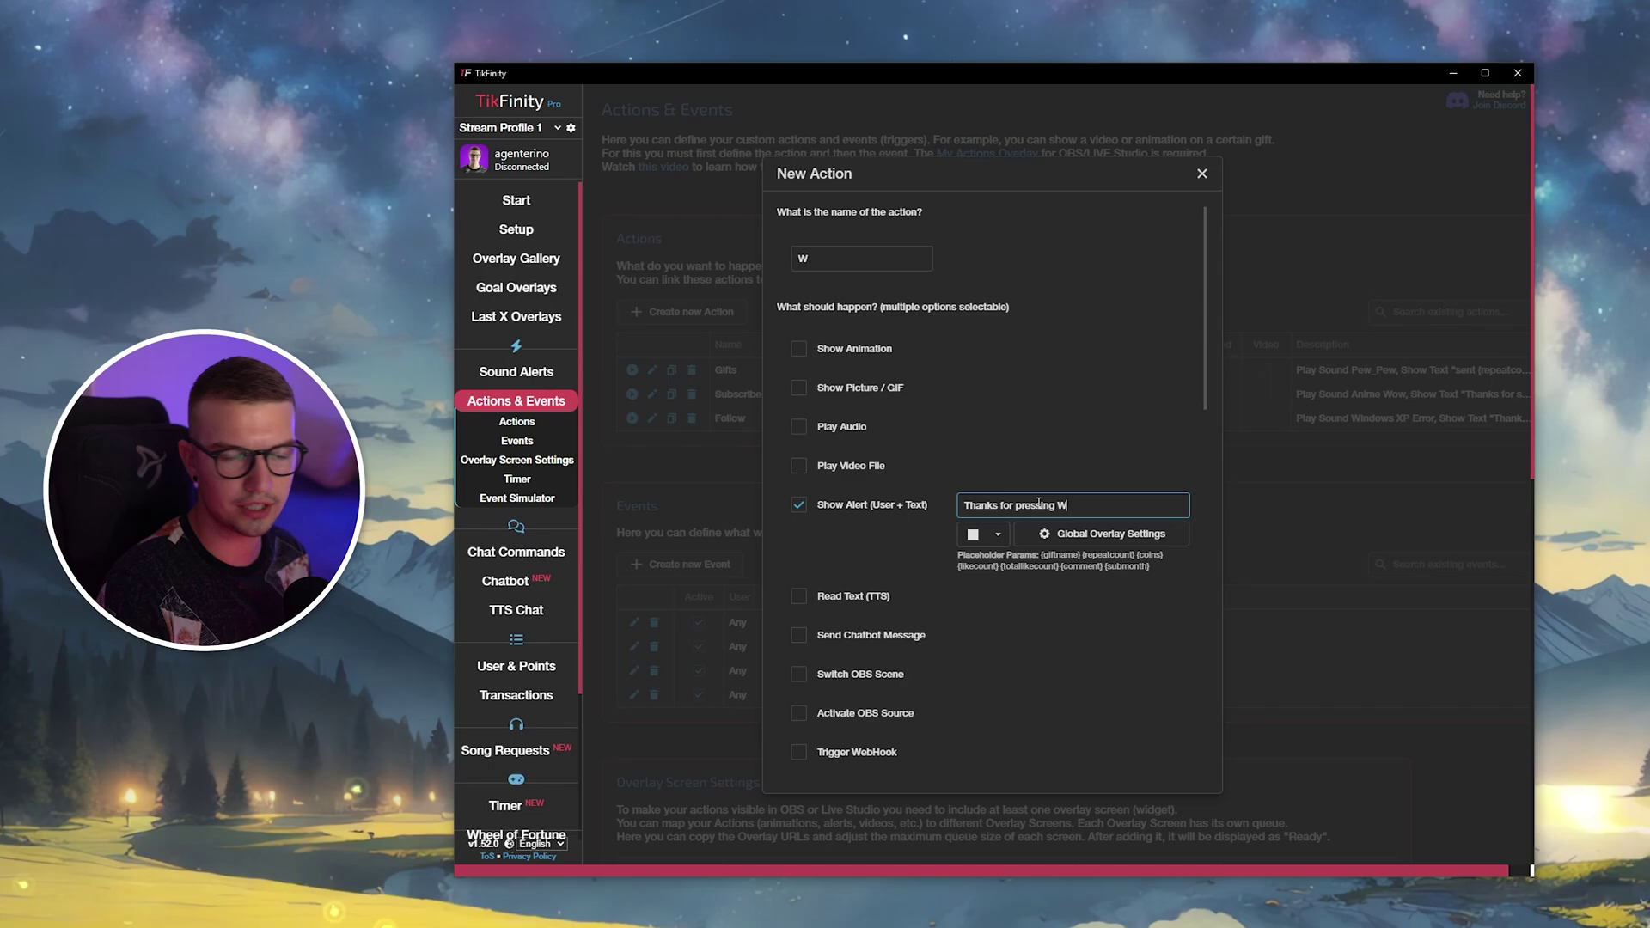
Tick Show Animation with 'well done' and copy the Screen 1 overlay URL
left_click(798, 348)
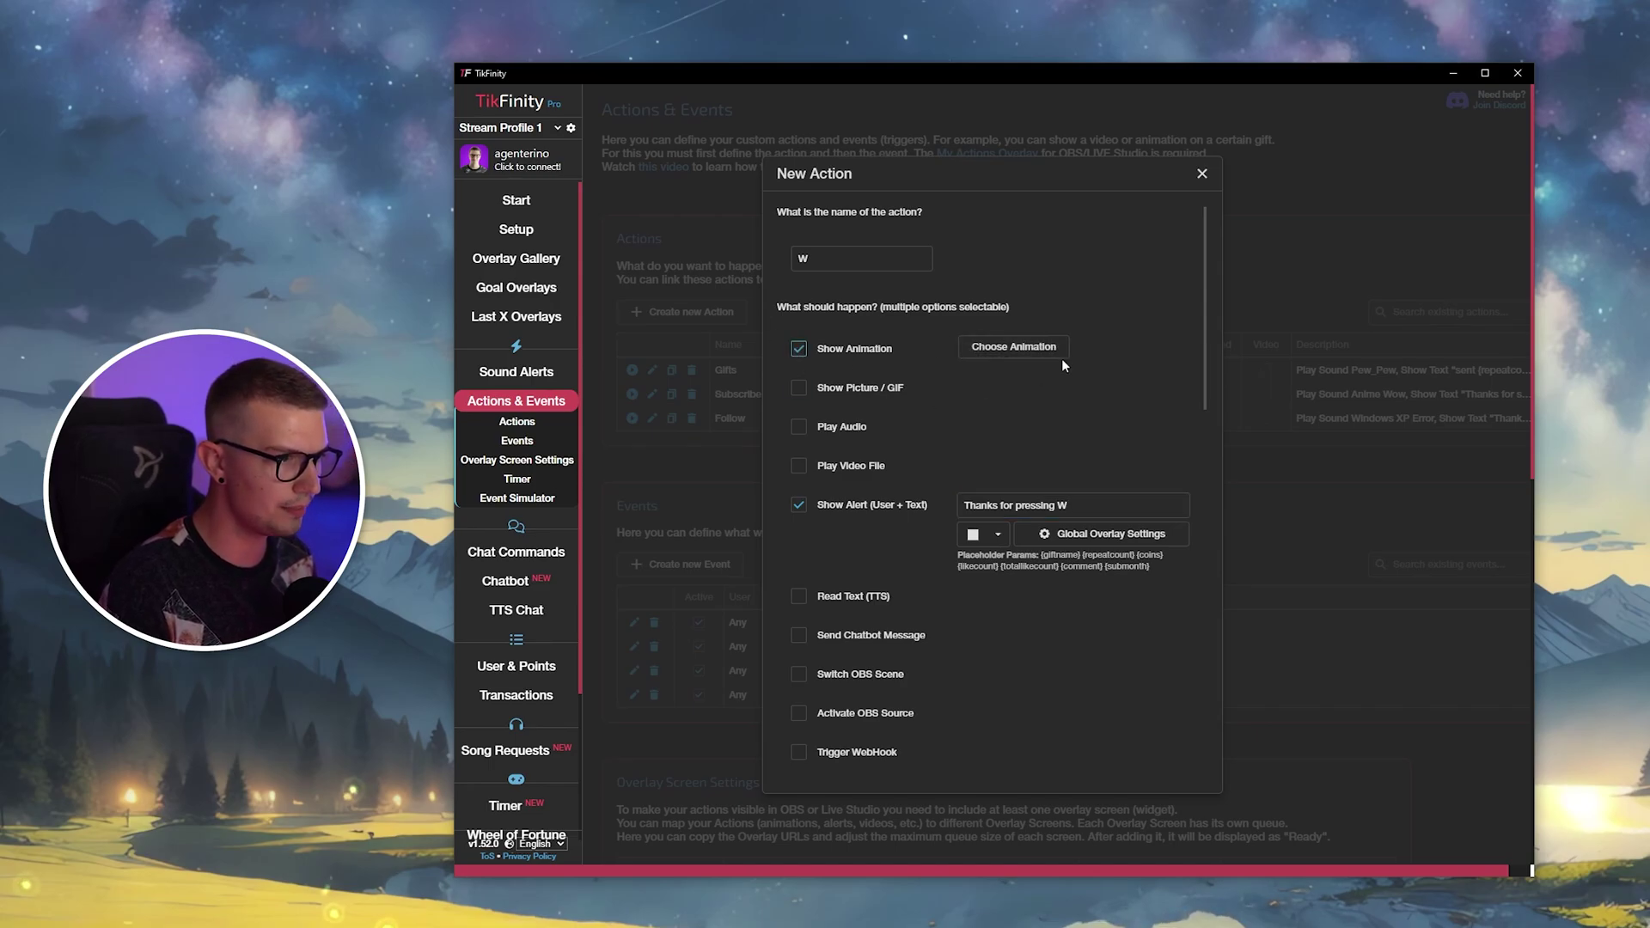
left_click(1020, 347)
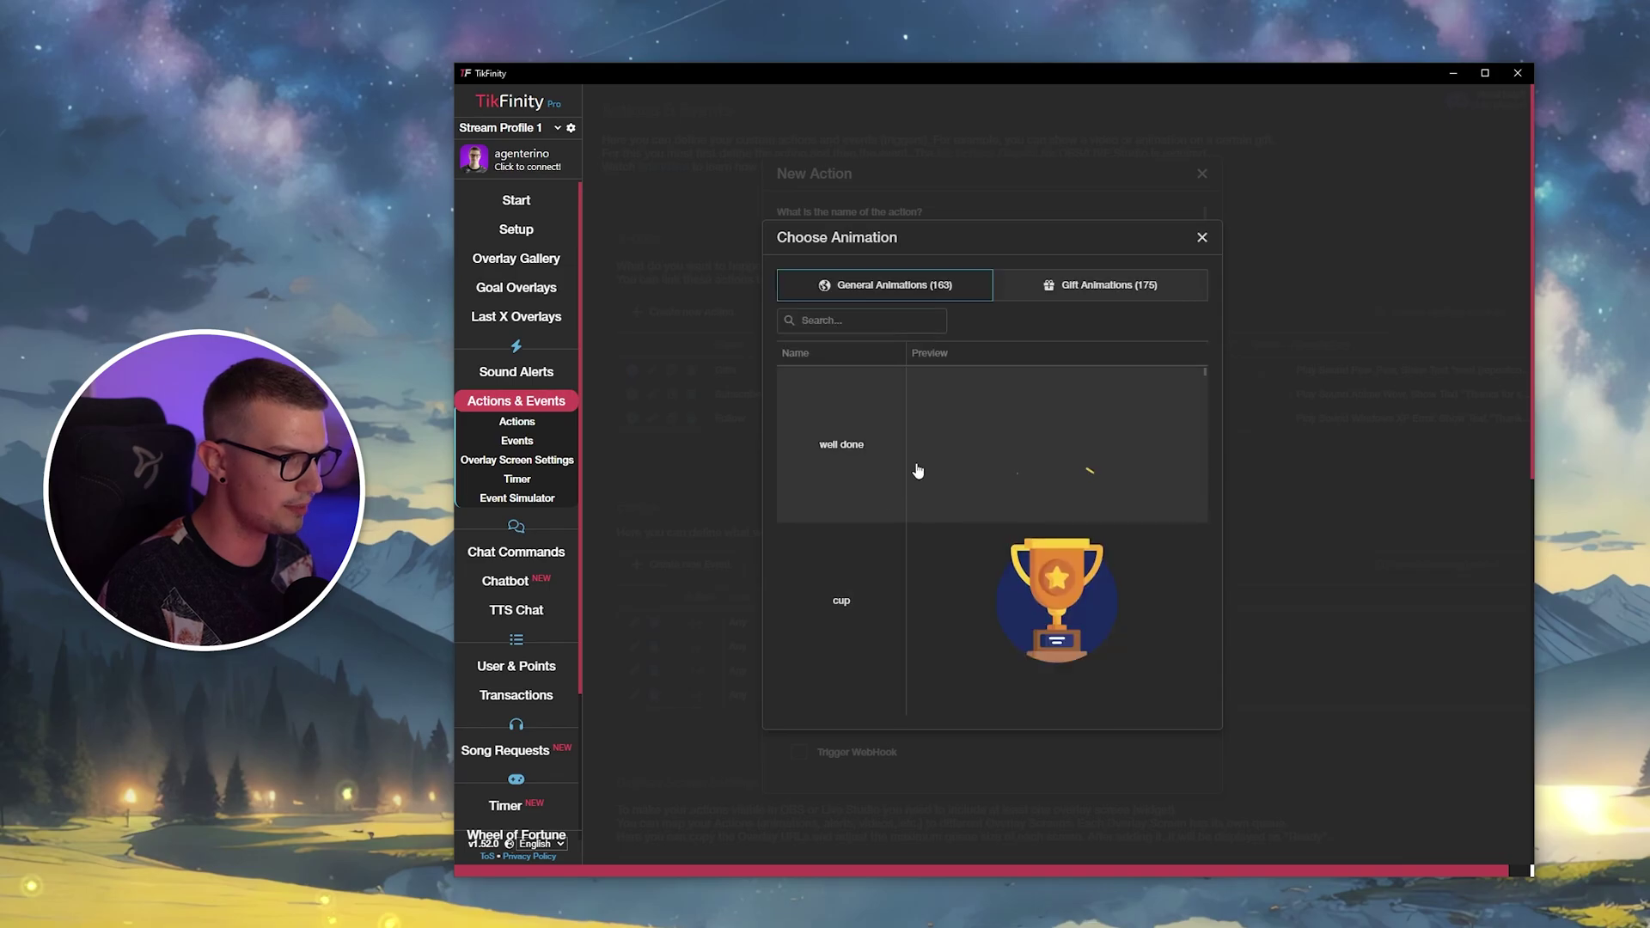
left_click(917, 471)
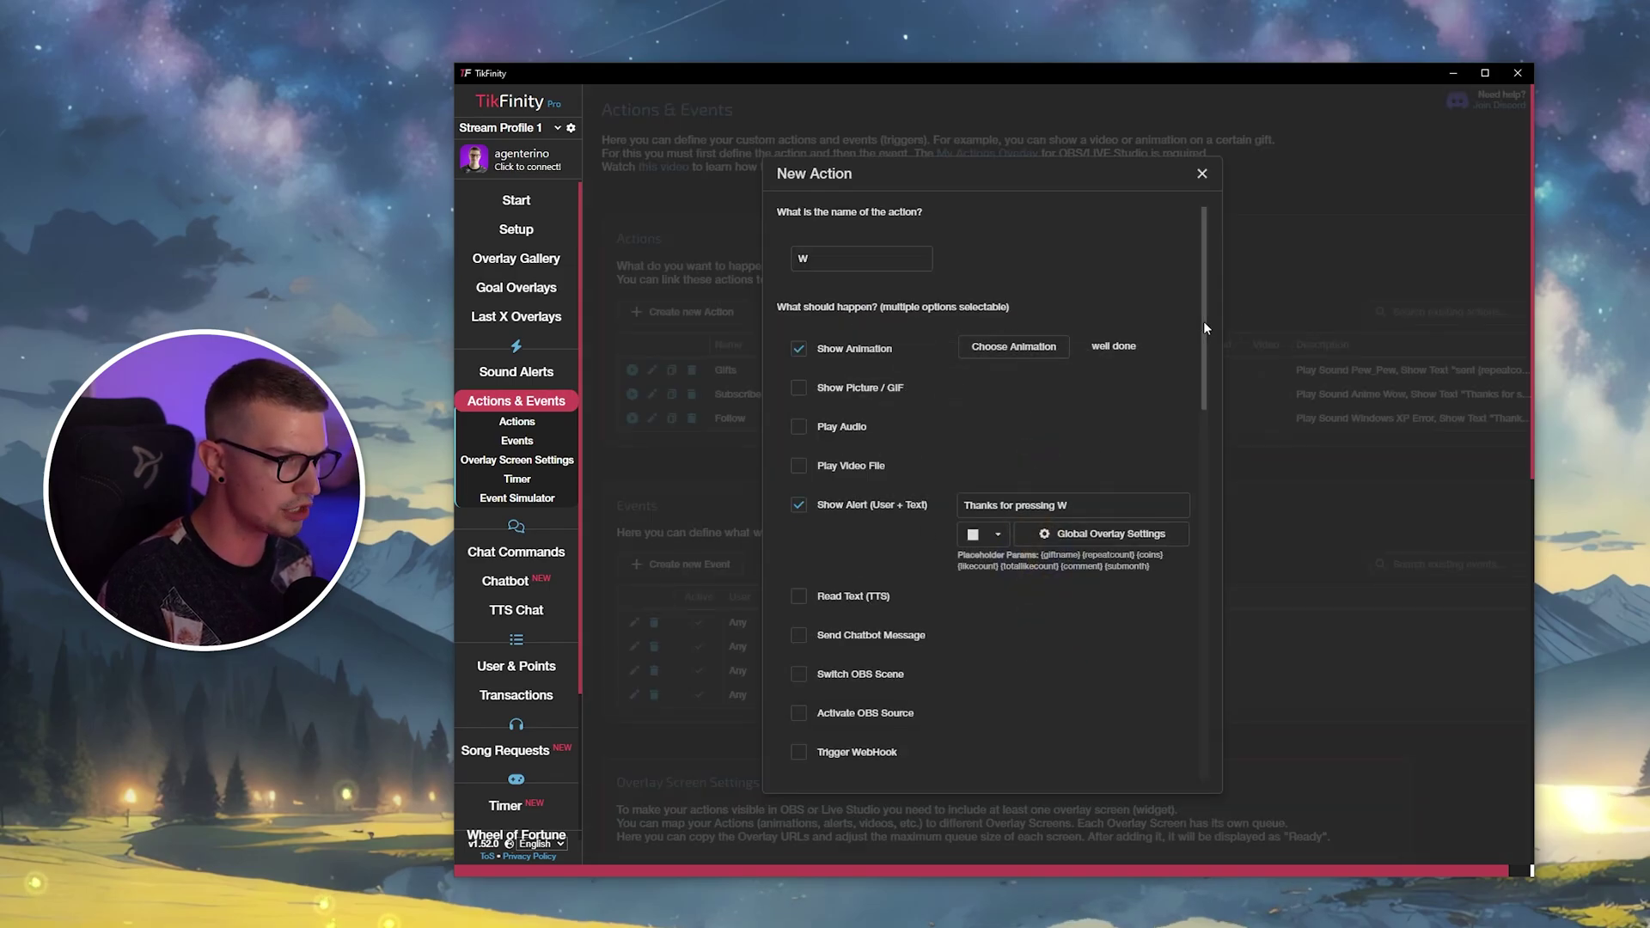
left_click_drag(1203, 322, 1181, 685)
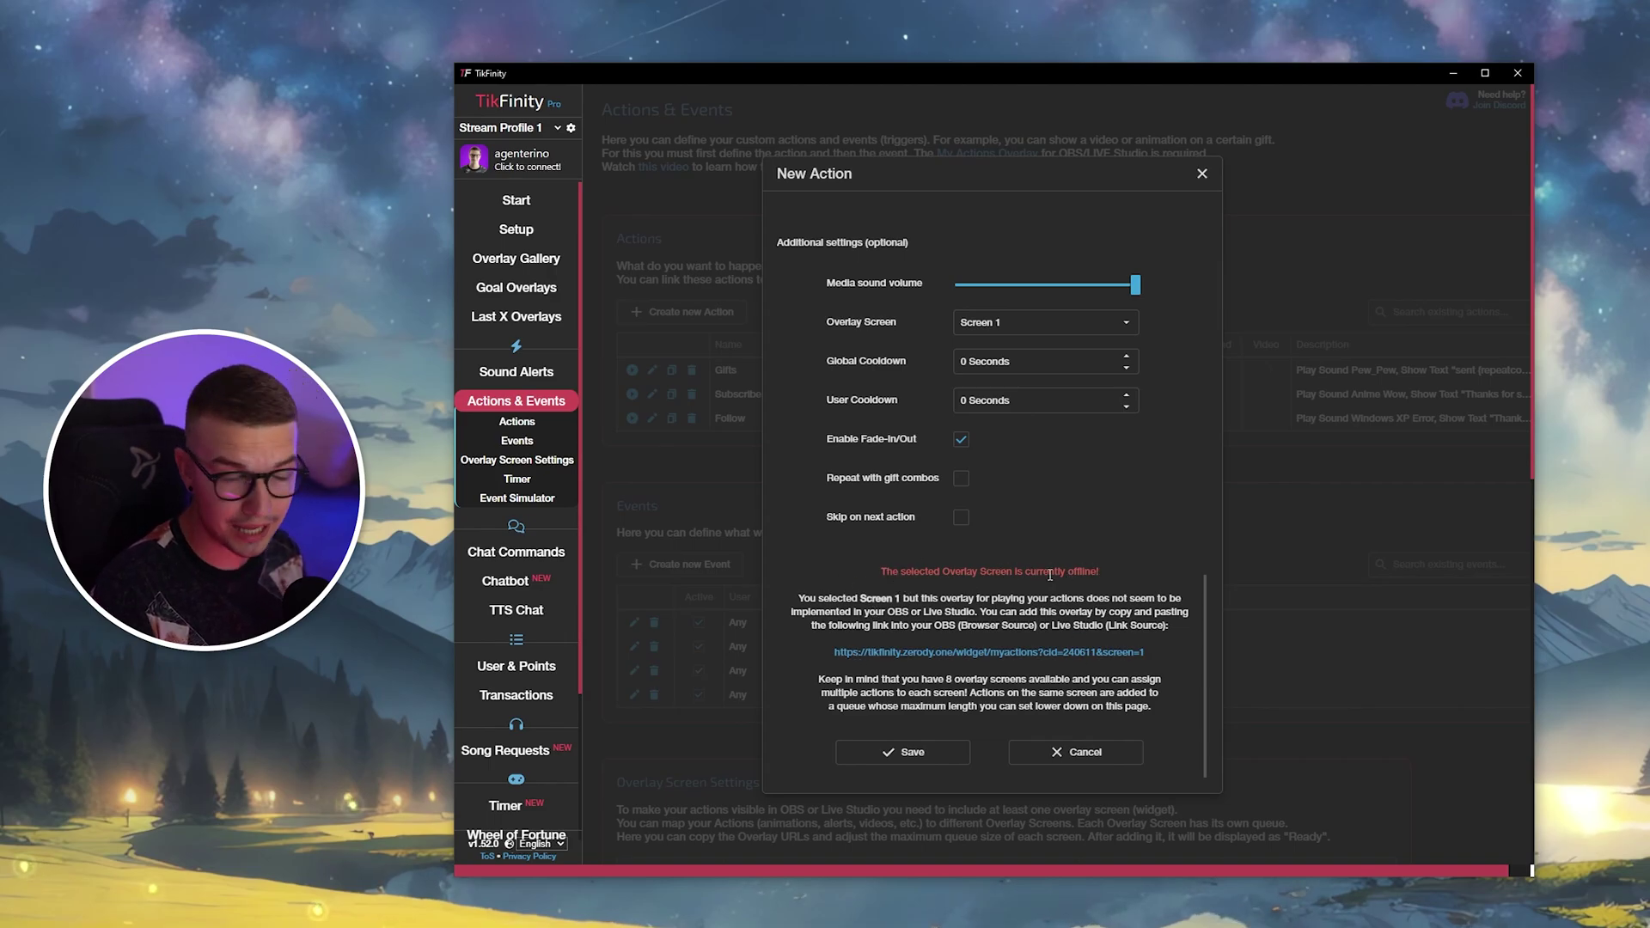
left_click(994, 653)
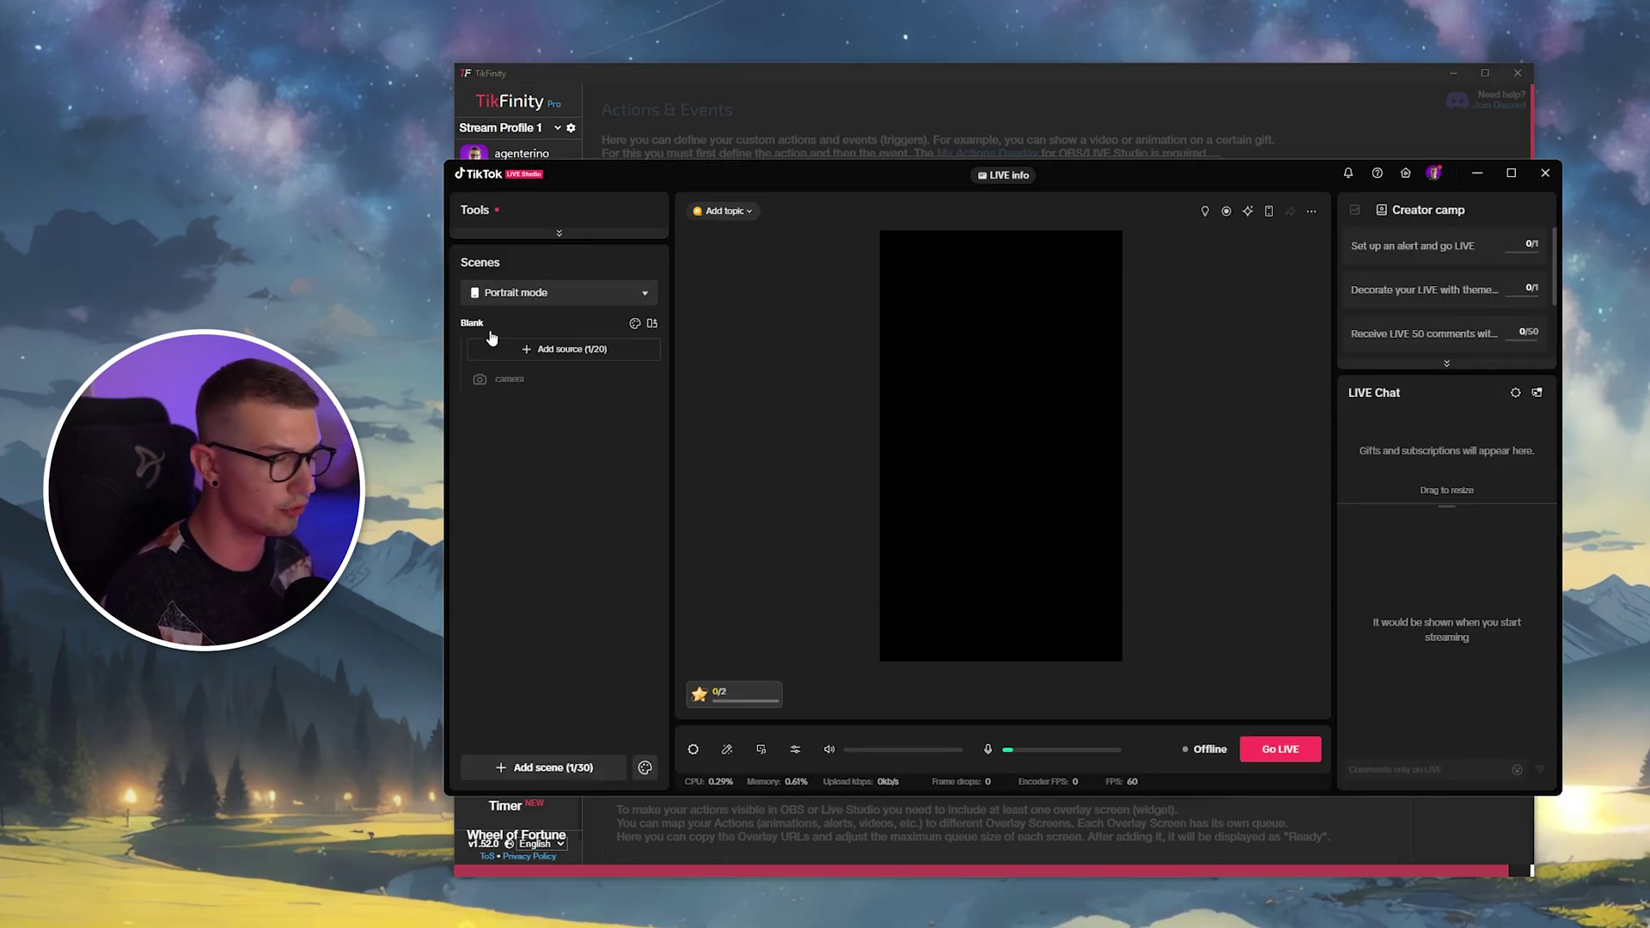
Choose Link as the new source type for the Blank scene
left_click(563, 353)
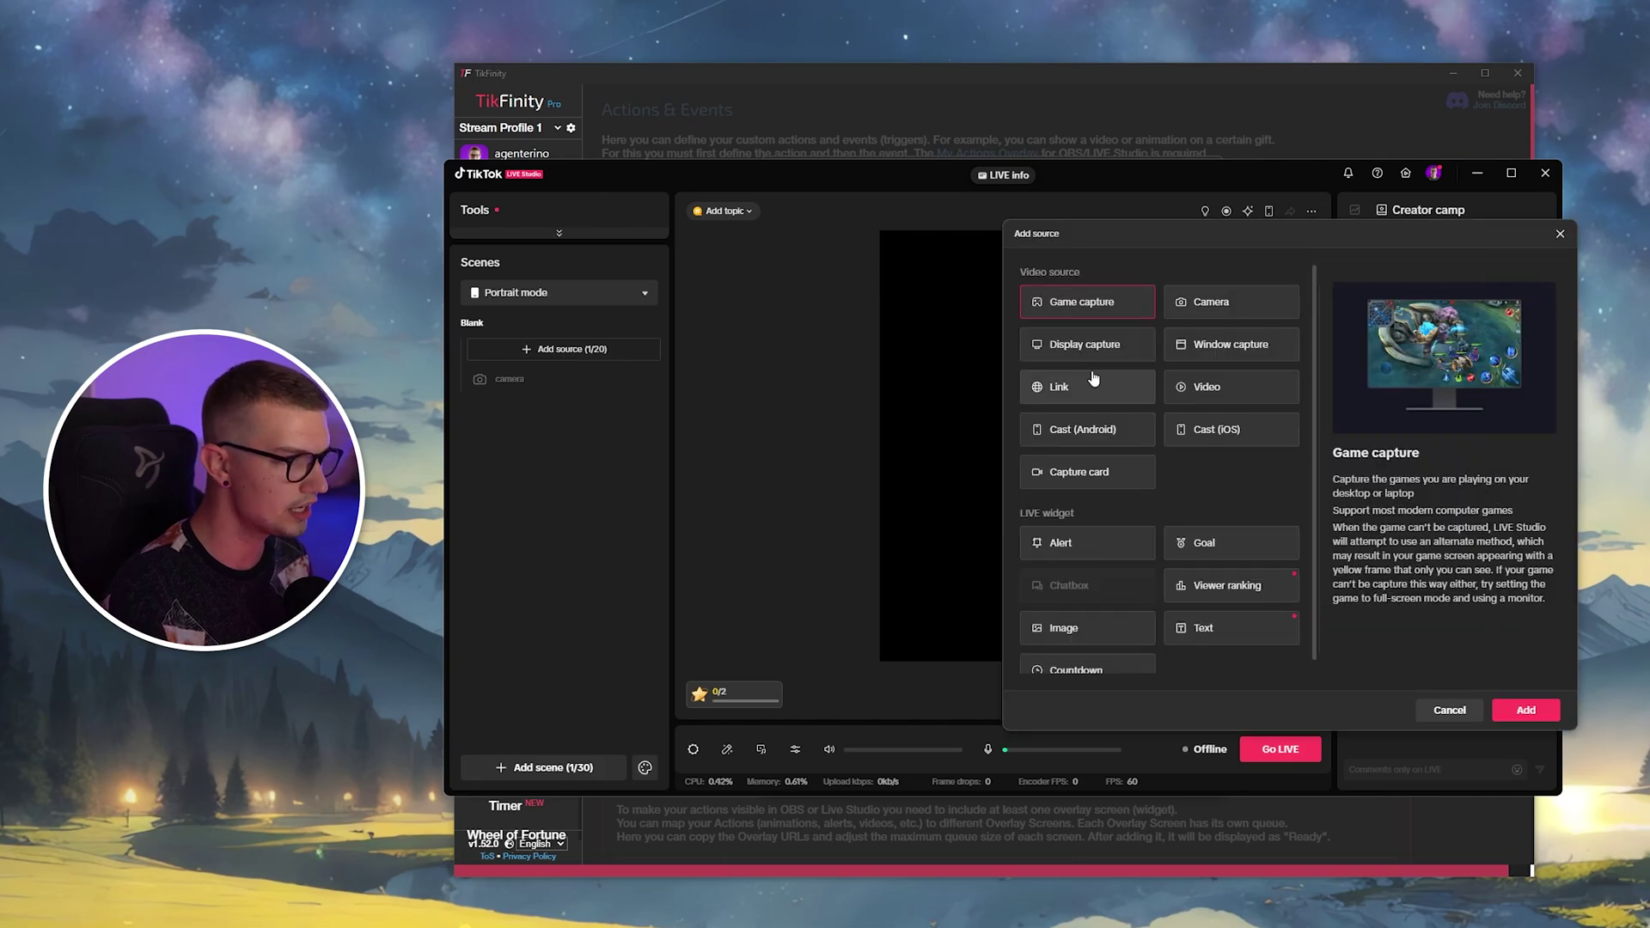
left_click(1035, 391)
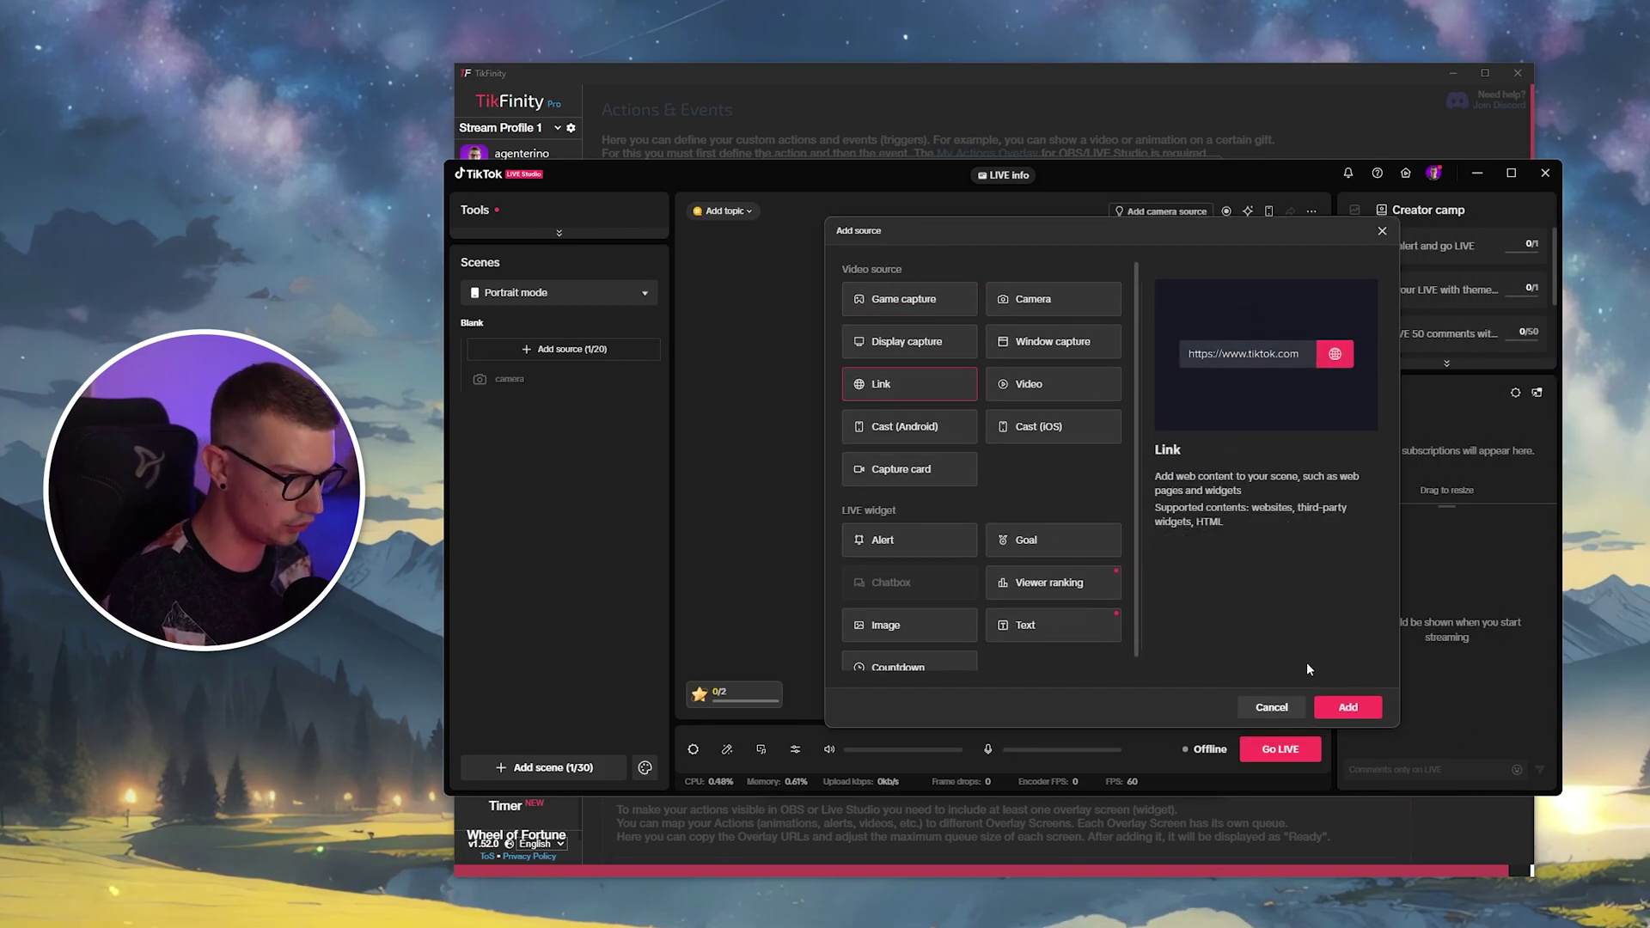
left_click(1347, 707)
Add the pasted Screen 1 overlay URL as a Link source and reposition its frame
left_click(843, 397)
key("ctrl+v")
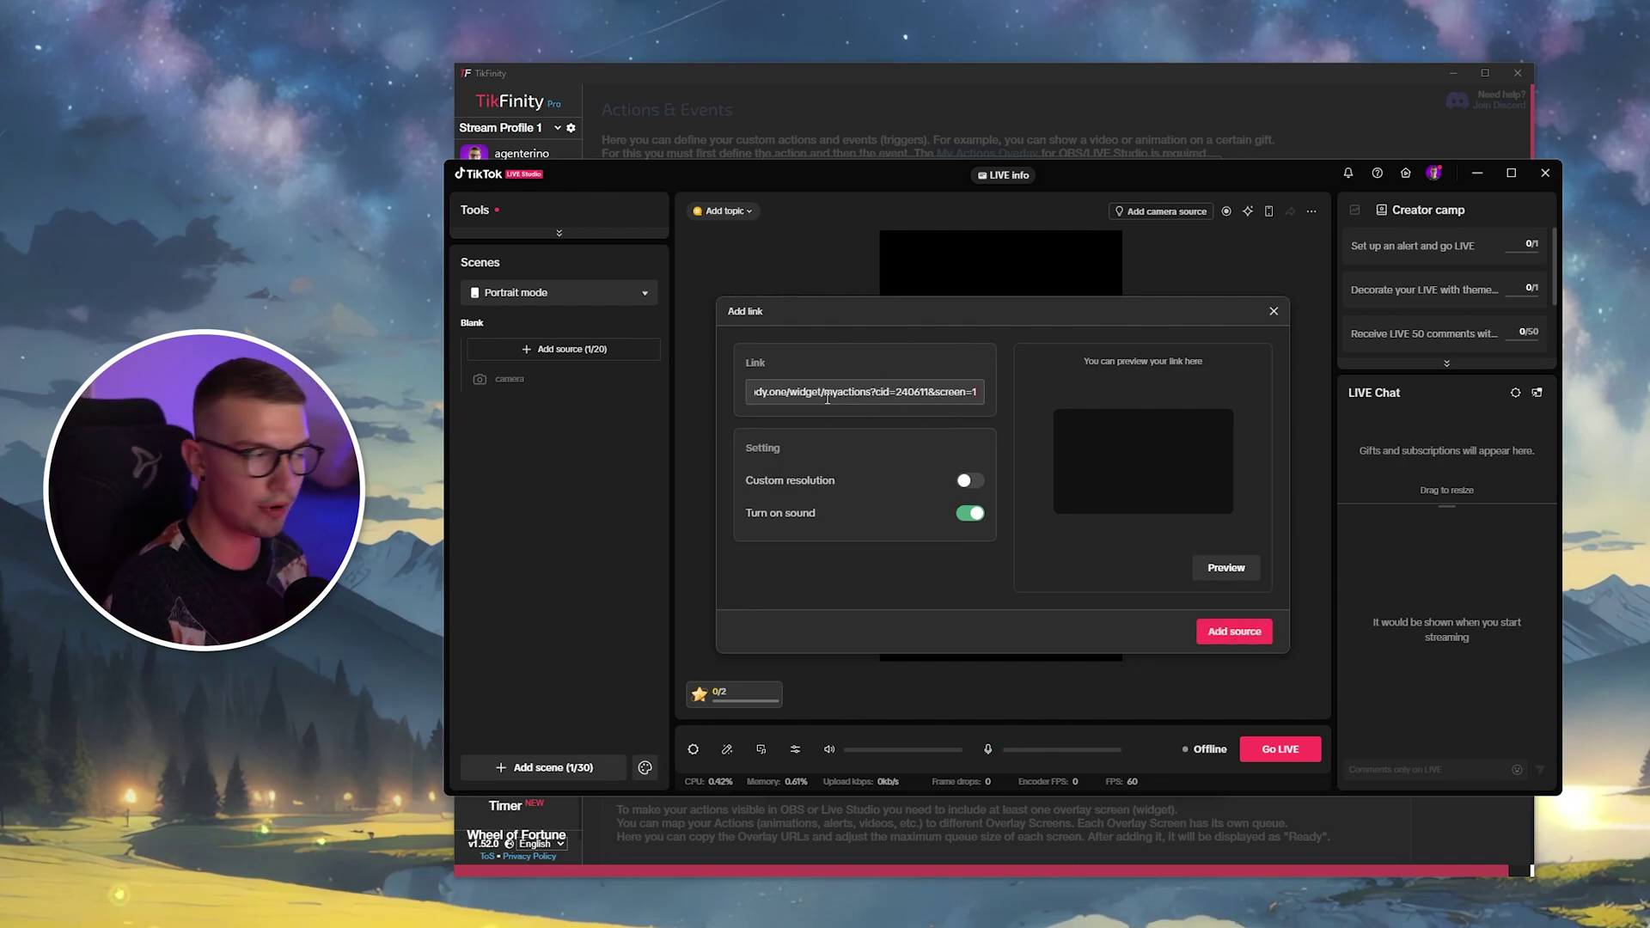
key("ctrl+a")
left_click(836, 389)
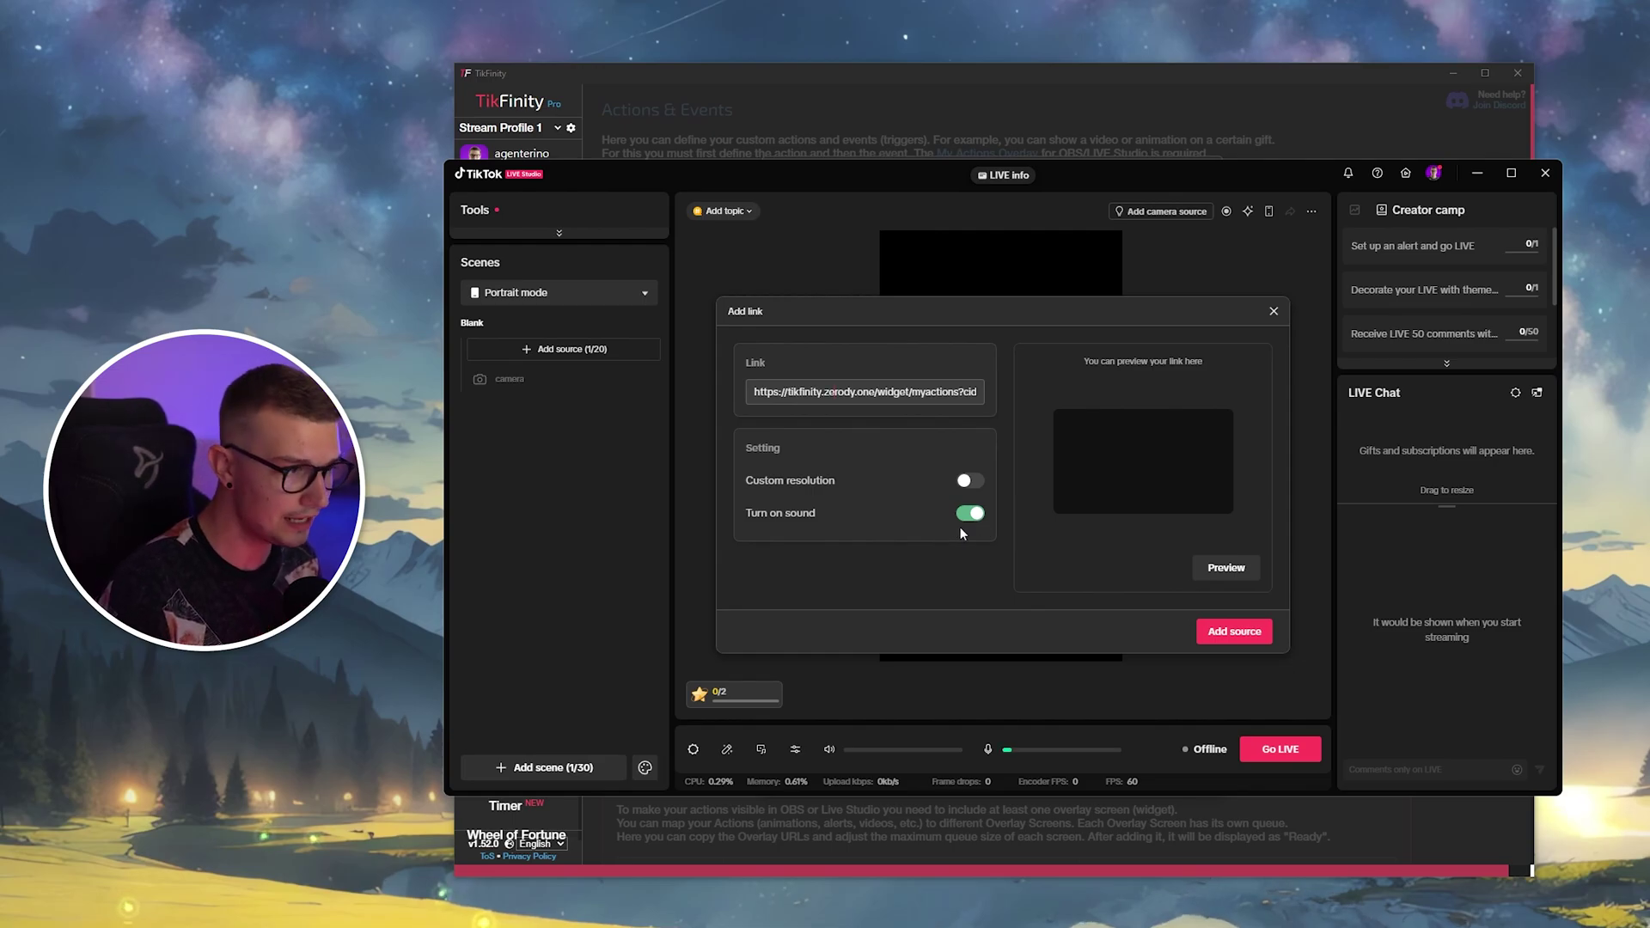
left_click(1234, 632)
left_click(518, 390)
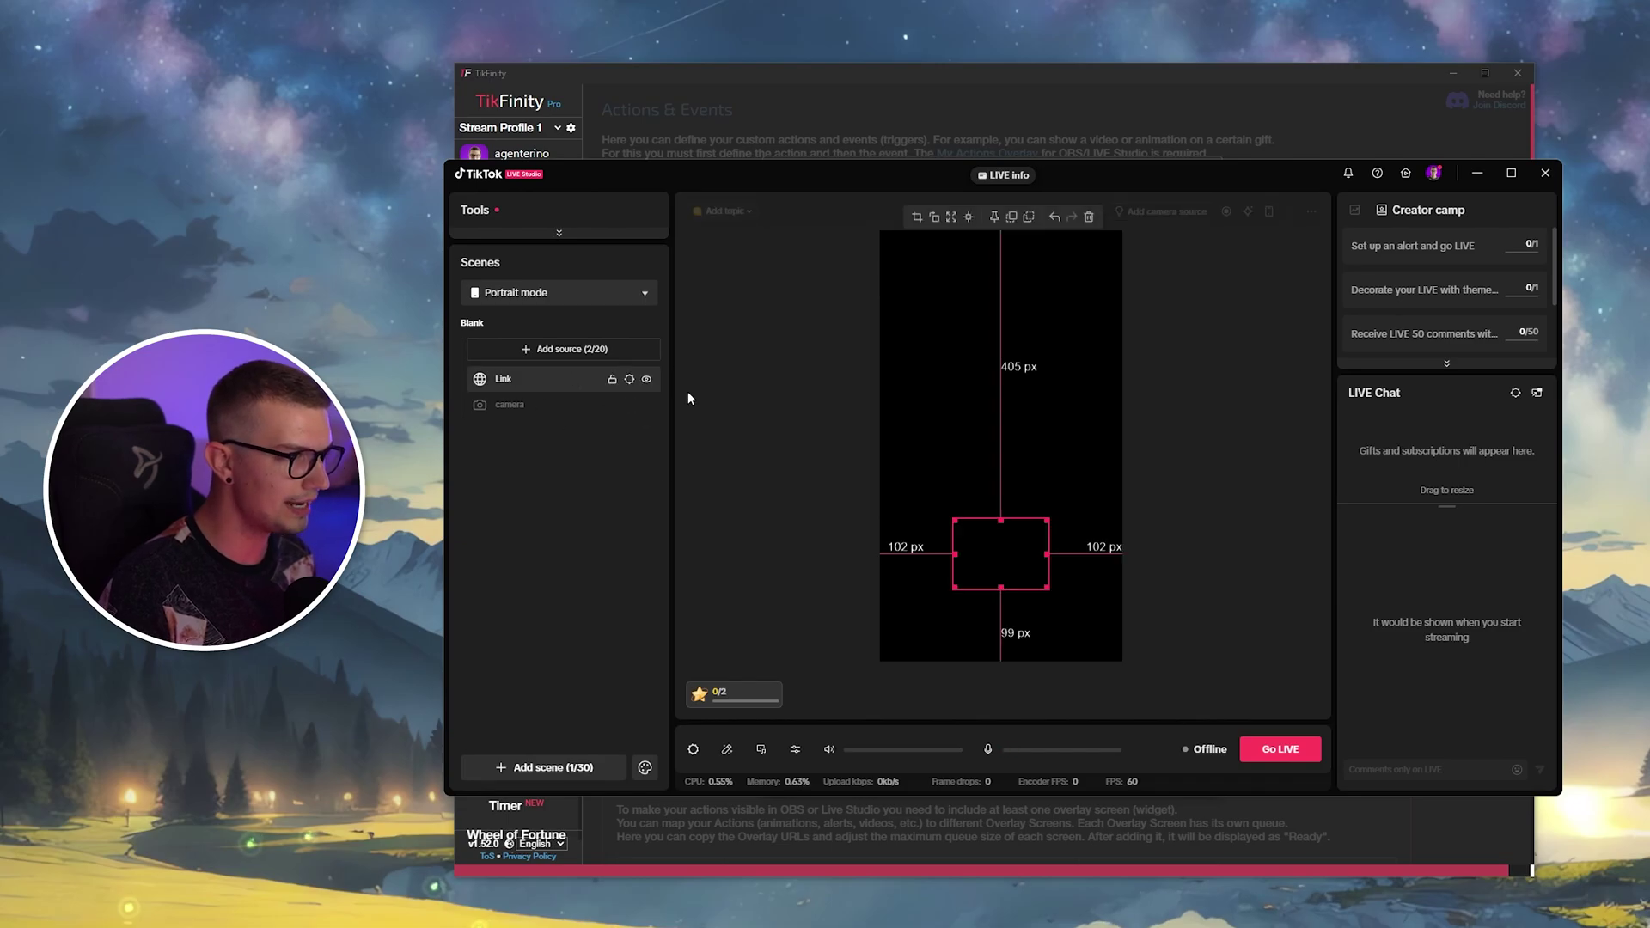
left_click_drag(1001, 559, 1013, 277)
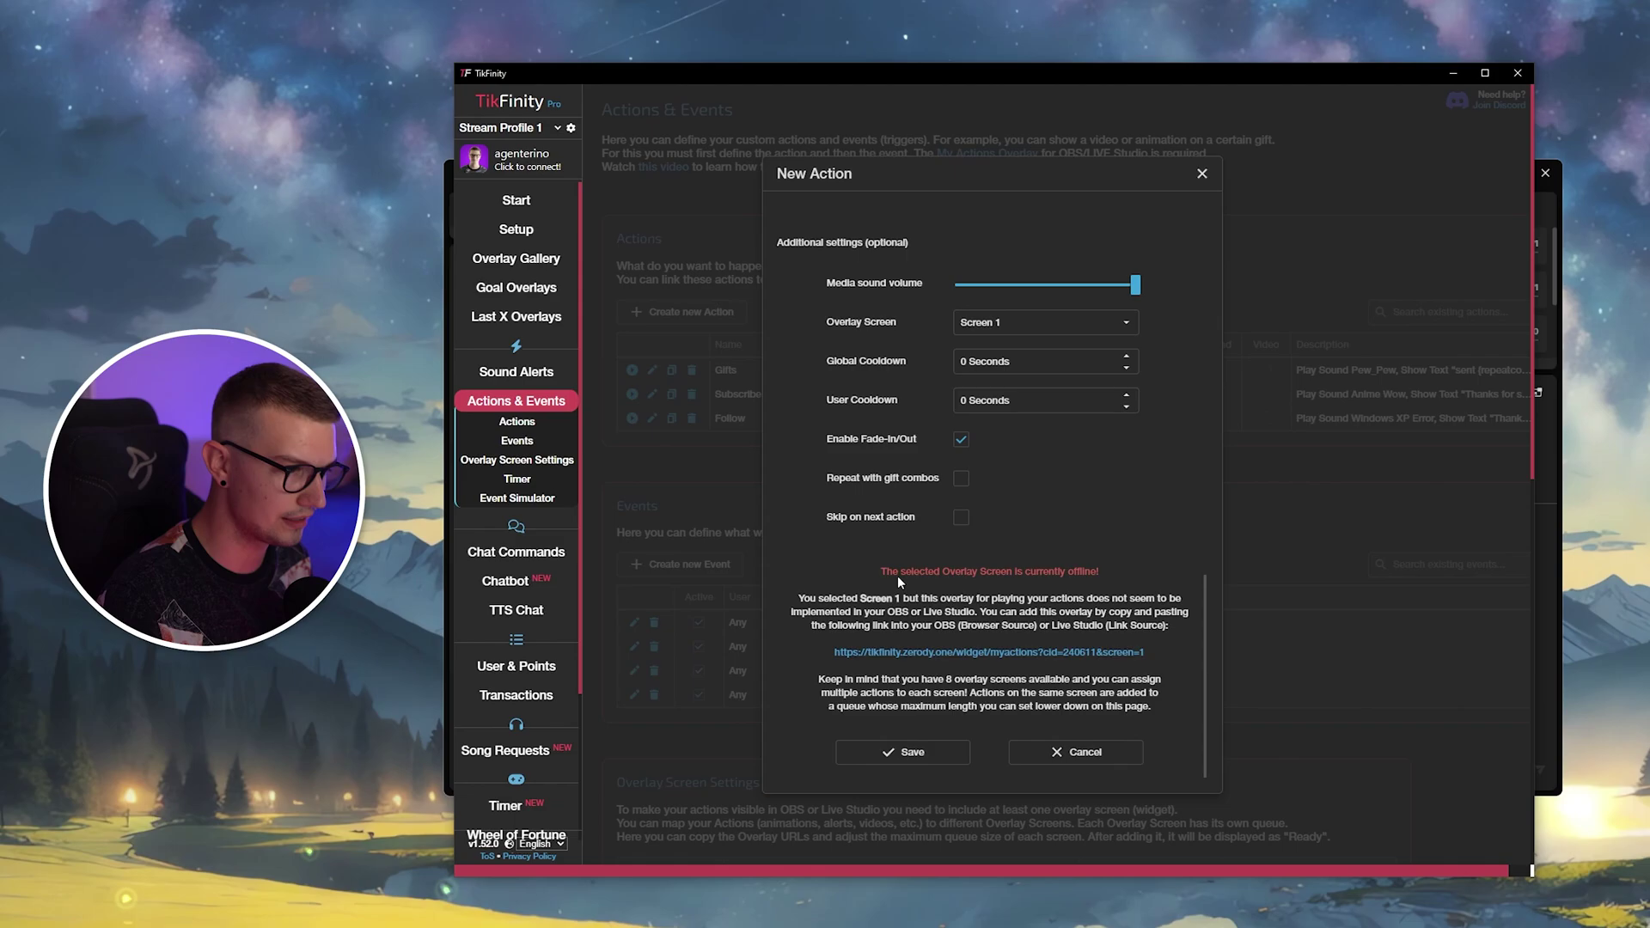
Save the W action and begin a new event
left_click(899, 761)
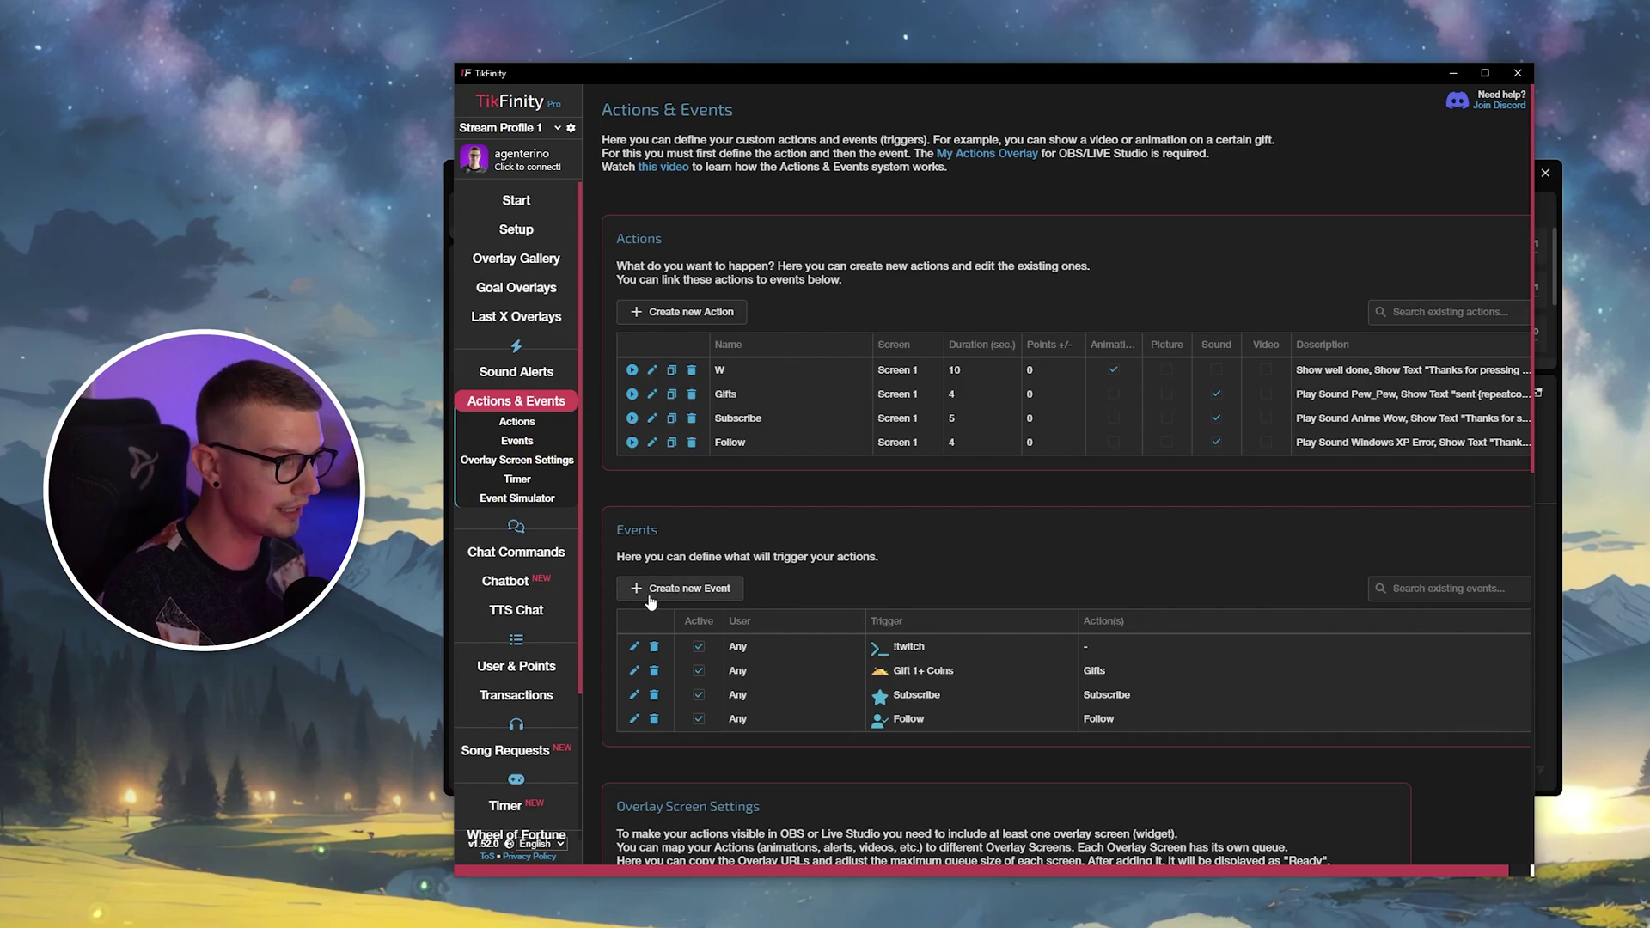
left_click(710, 593)
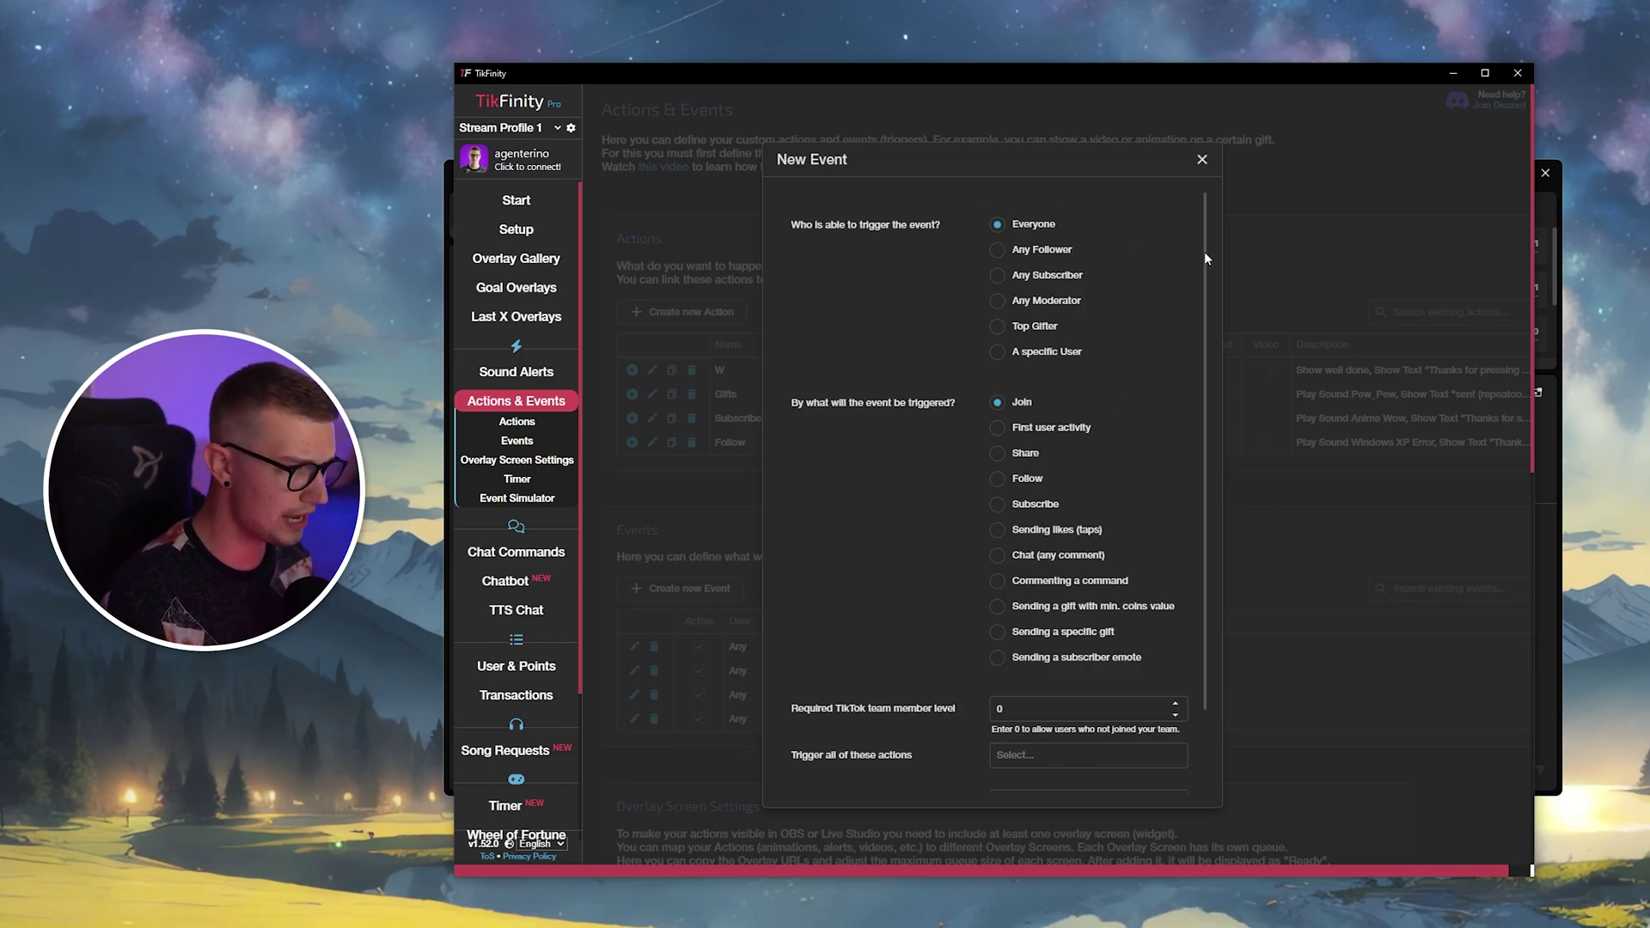
Set the event trigger to sending the specific gift GG
scroll(1204, 258, "down", 1)
scroll(1207, 276, "up", 1)
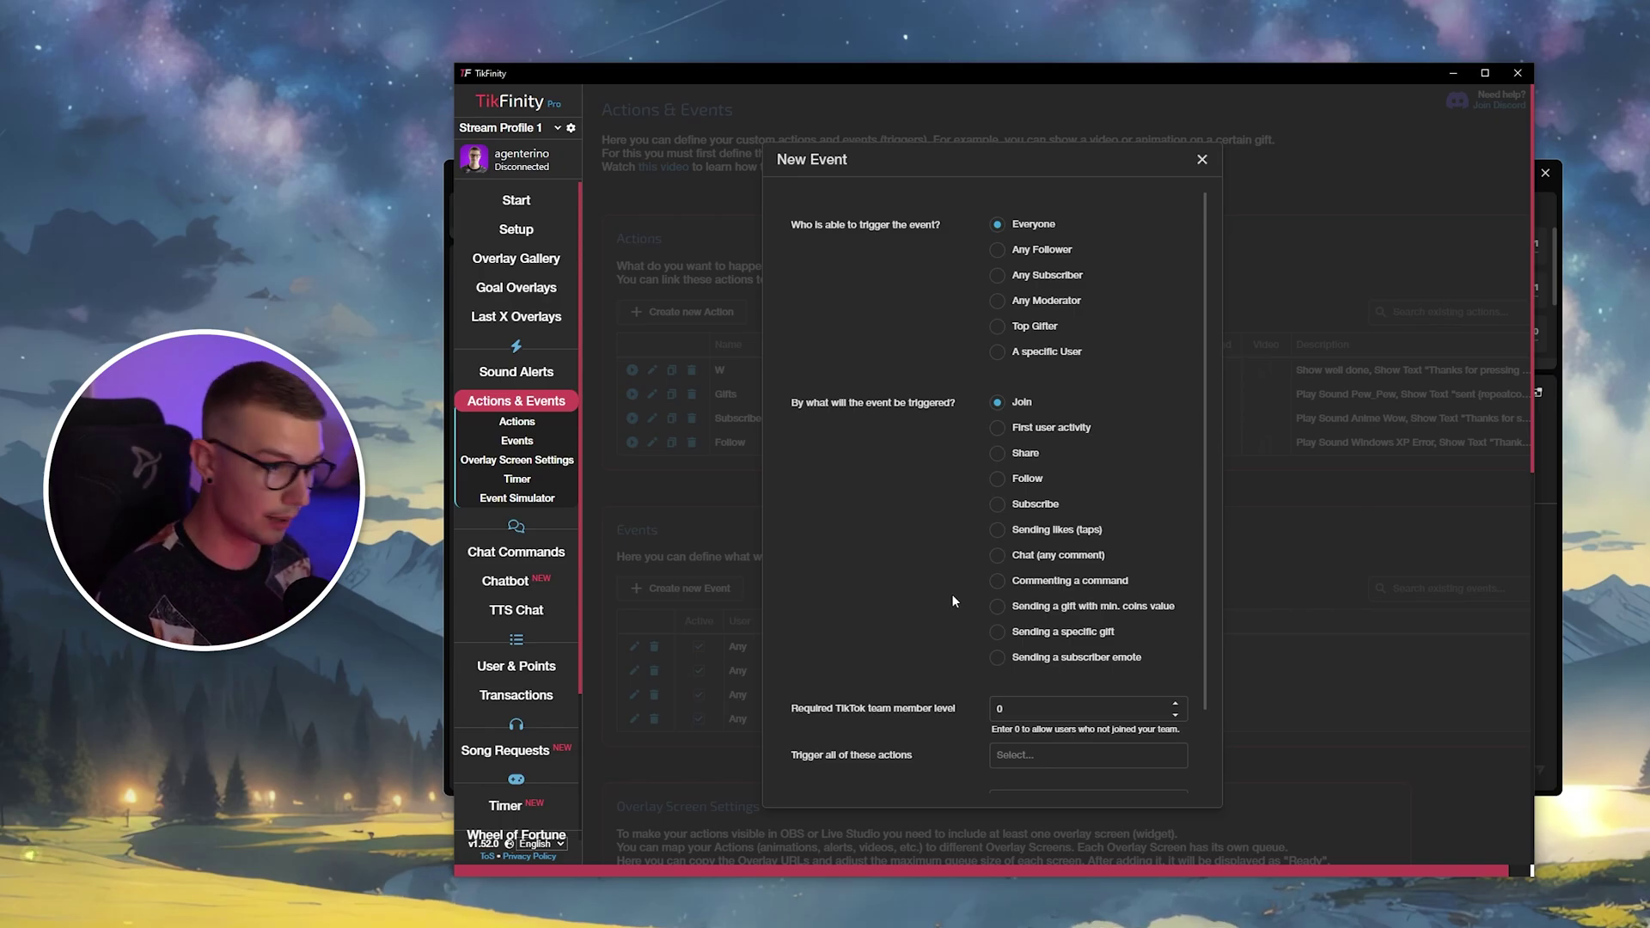
left_click(997, 632)
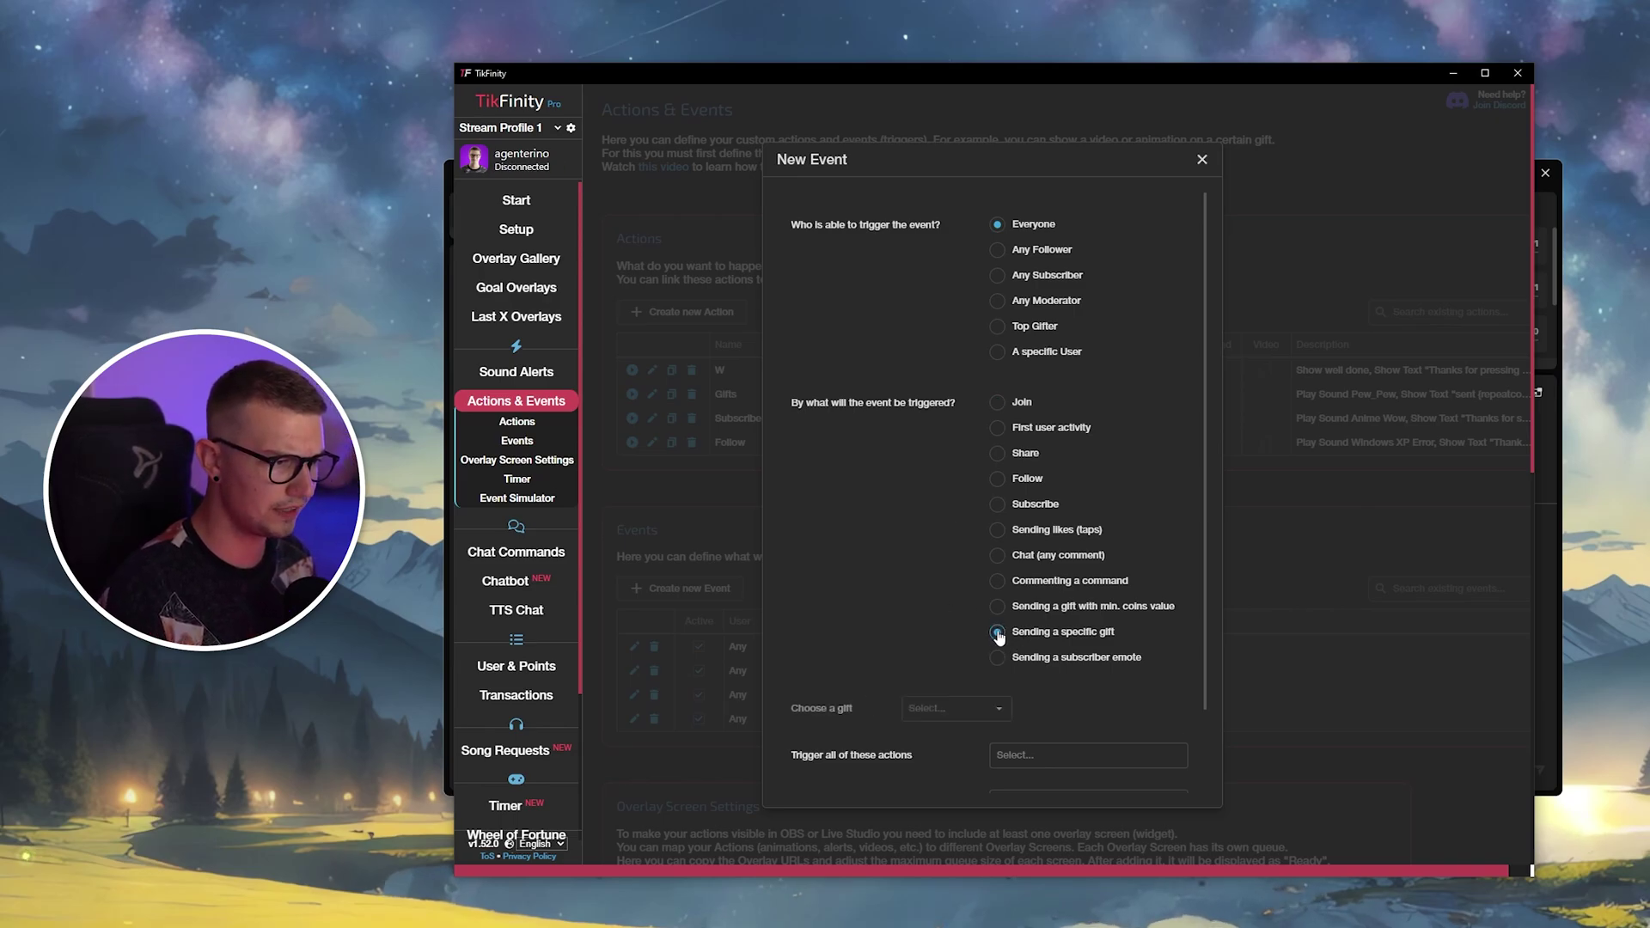
left_click(1018, 710)
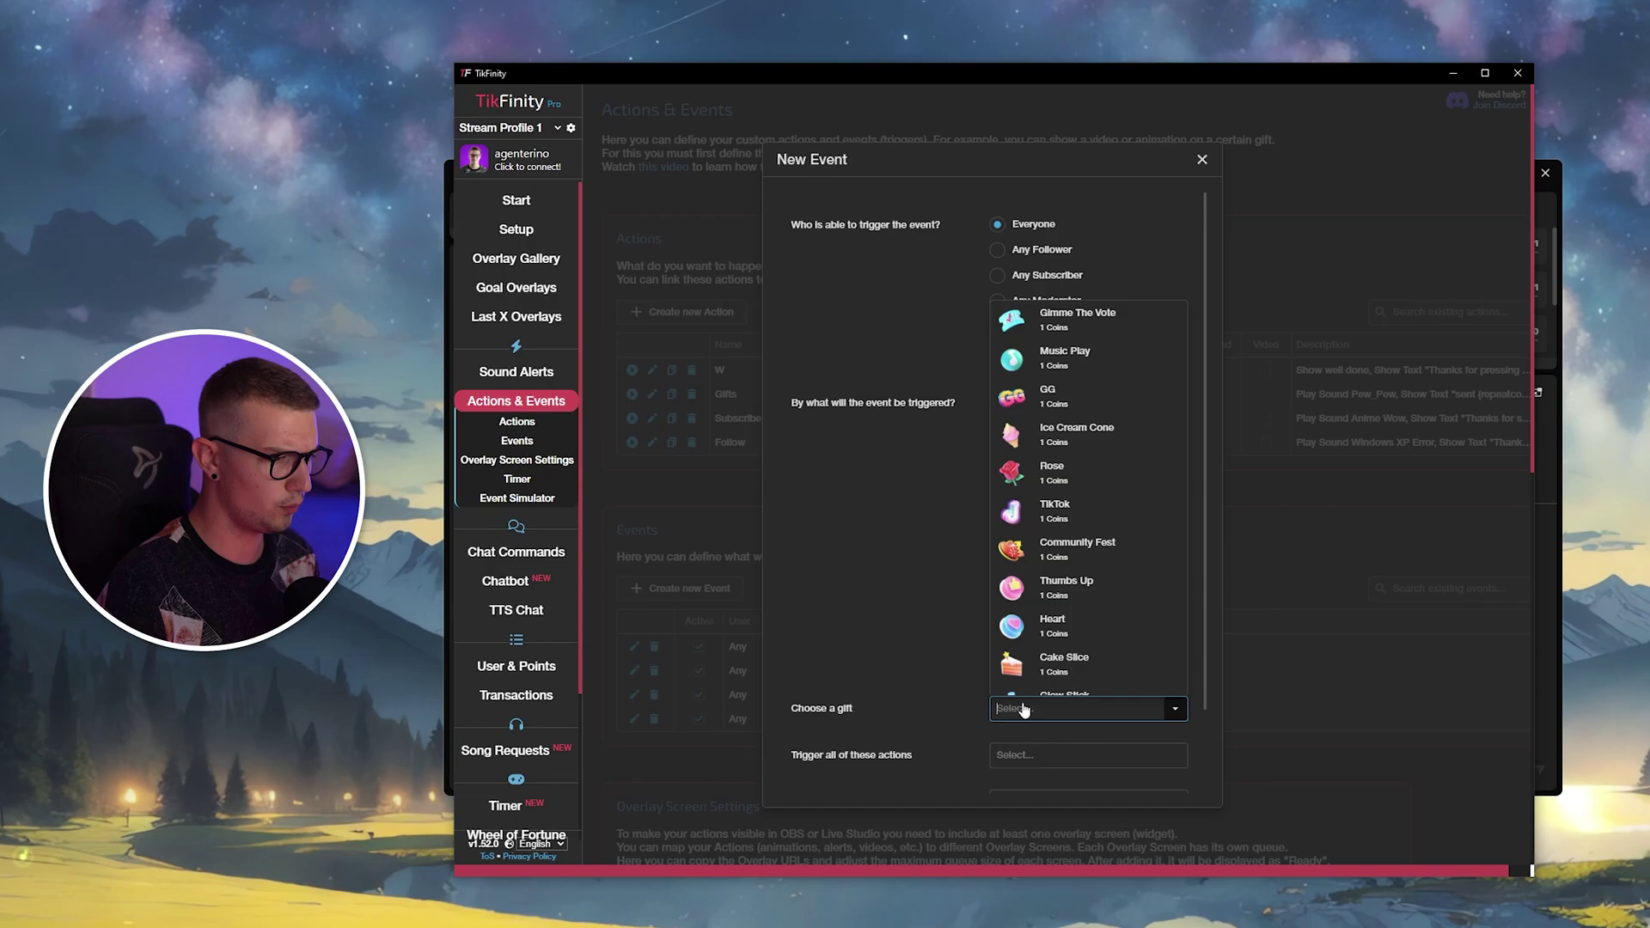
left_click(1077, 402)
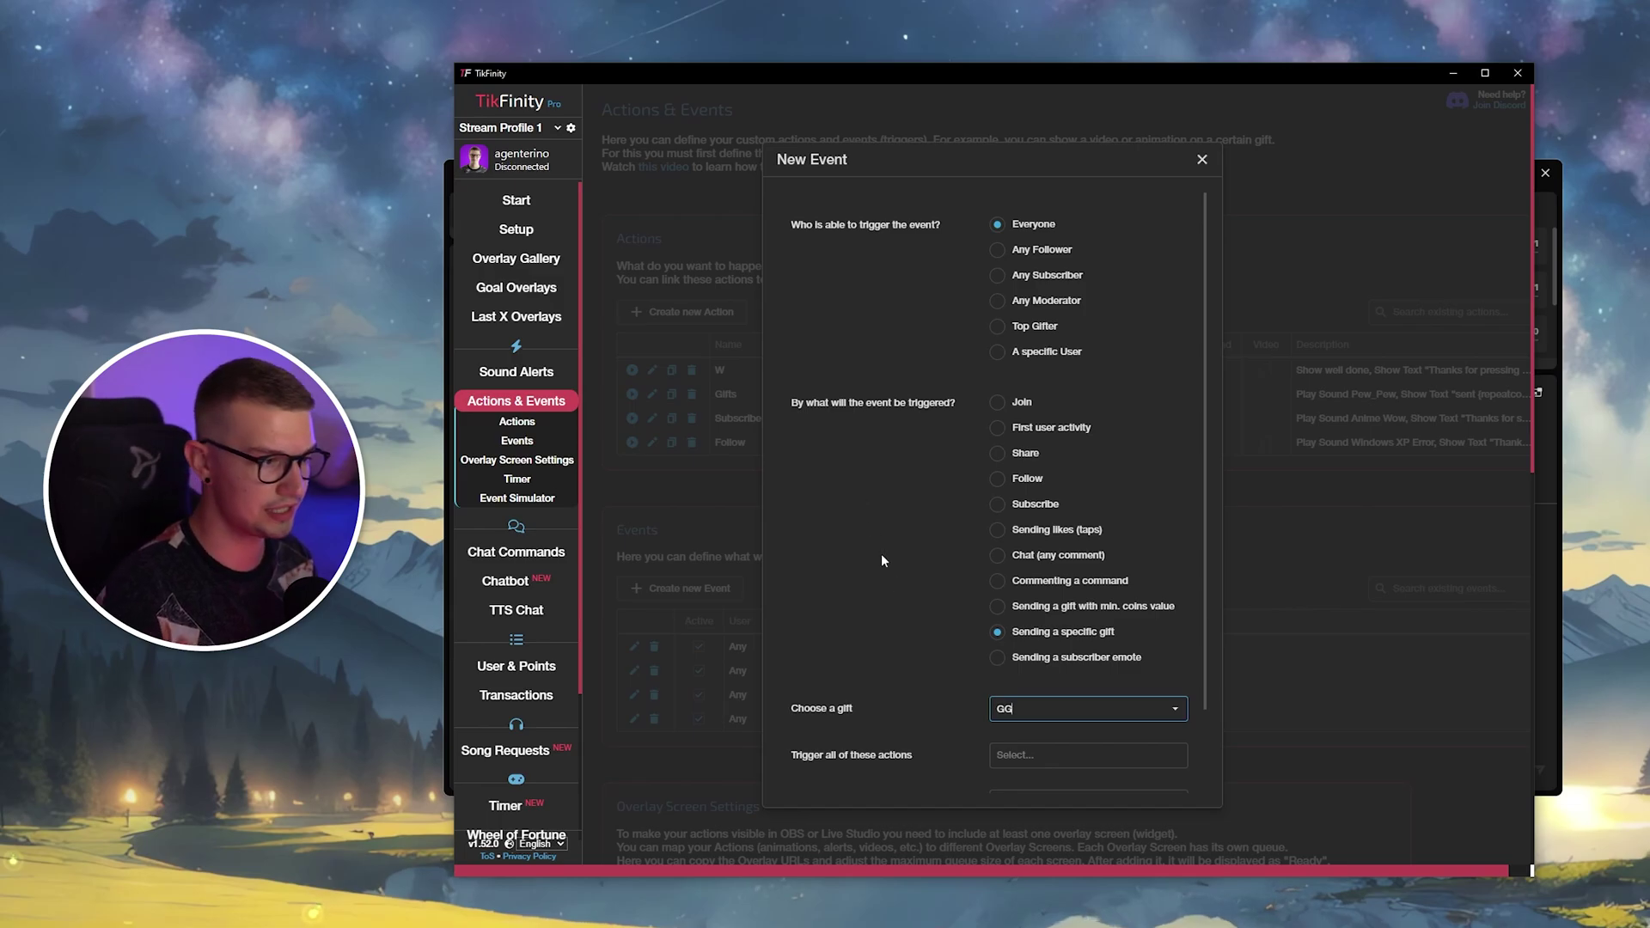
left_click(1021, 710)
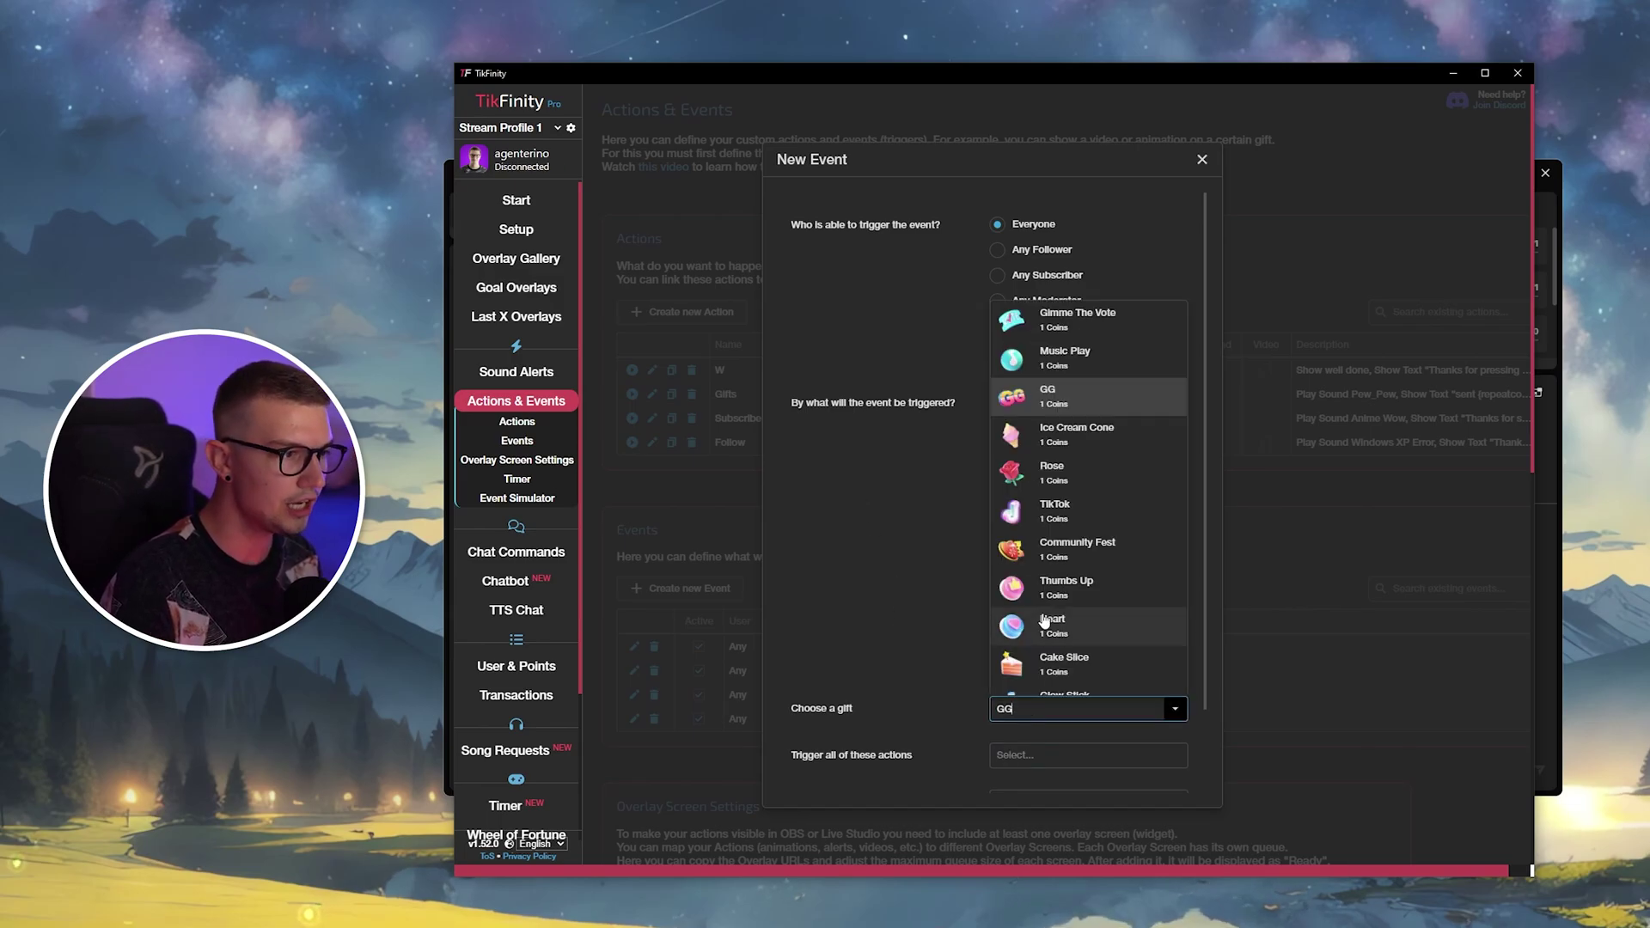
left_click(909, 501)
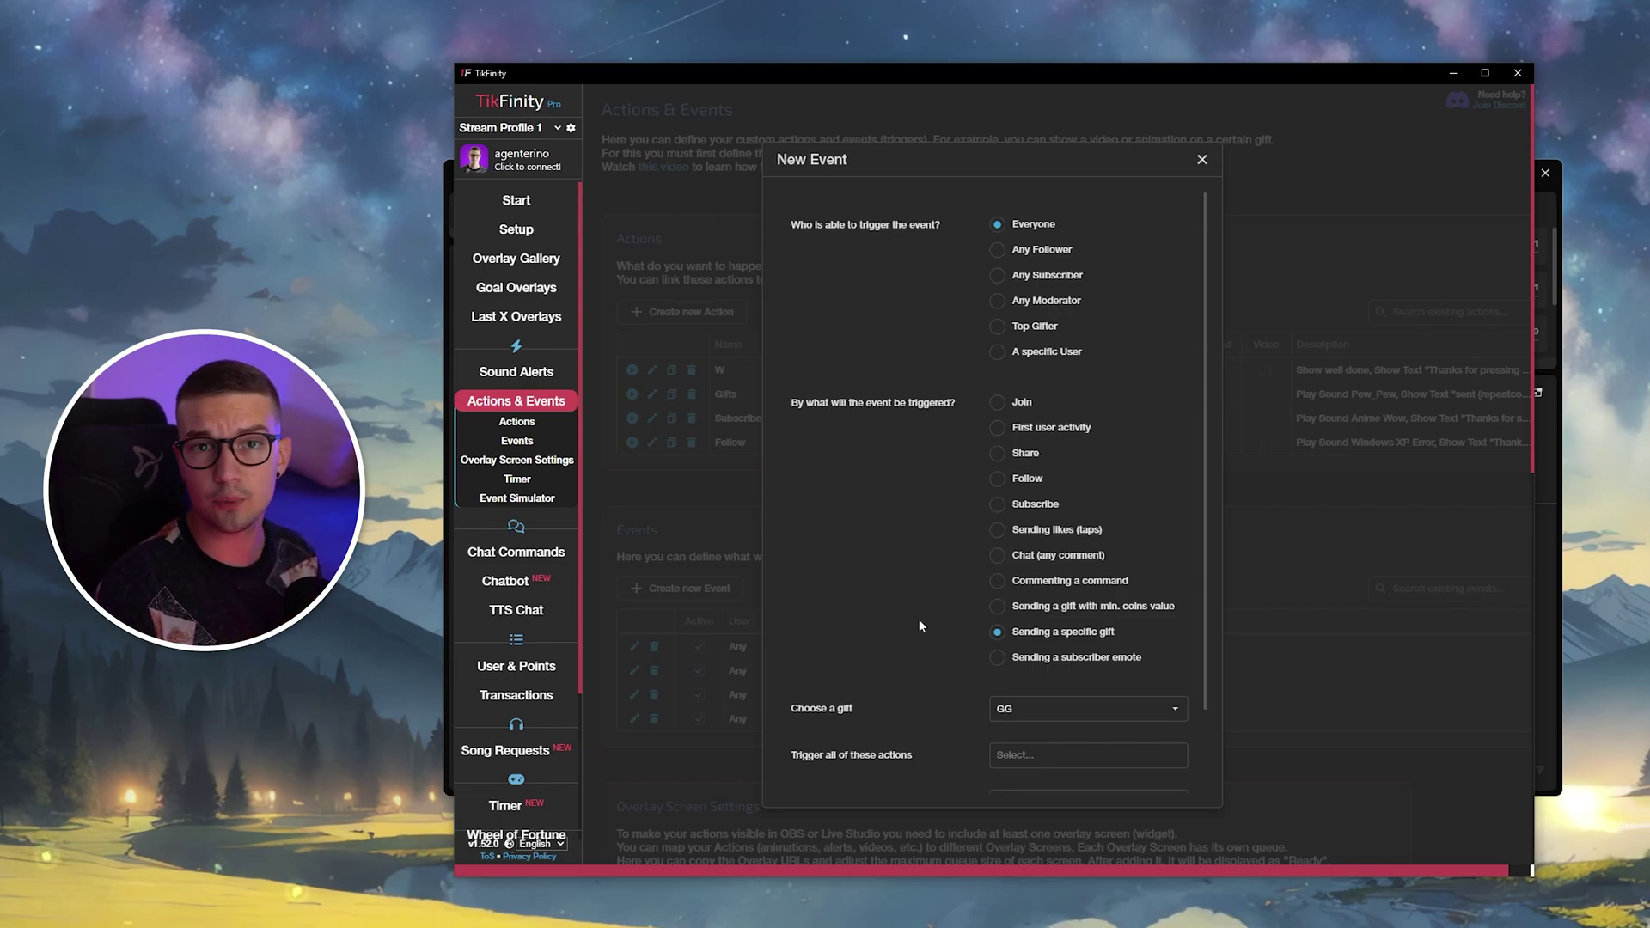
Add W under actions to trigger and save the GG gift event
scroll(919, 619, "down", 1)
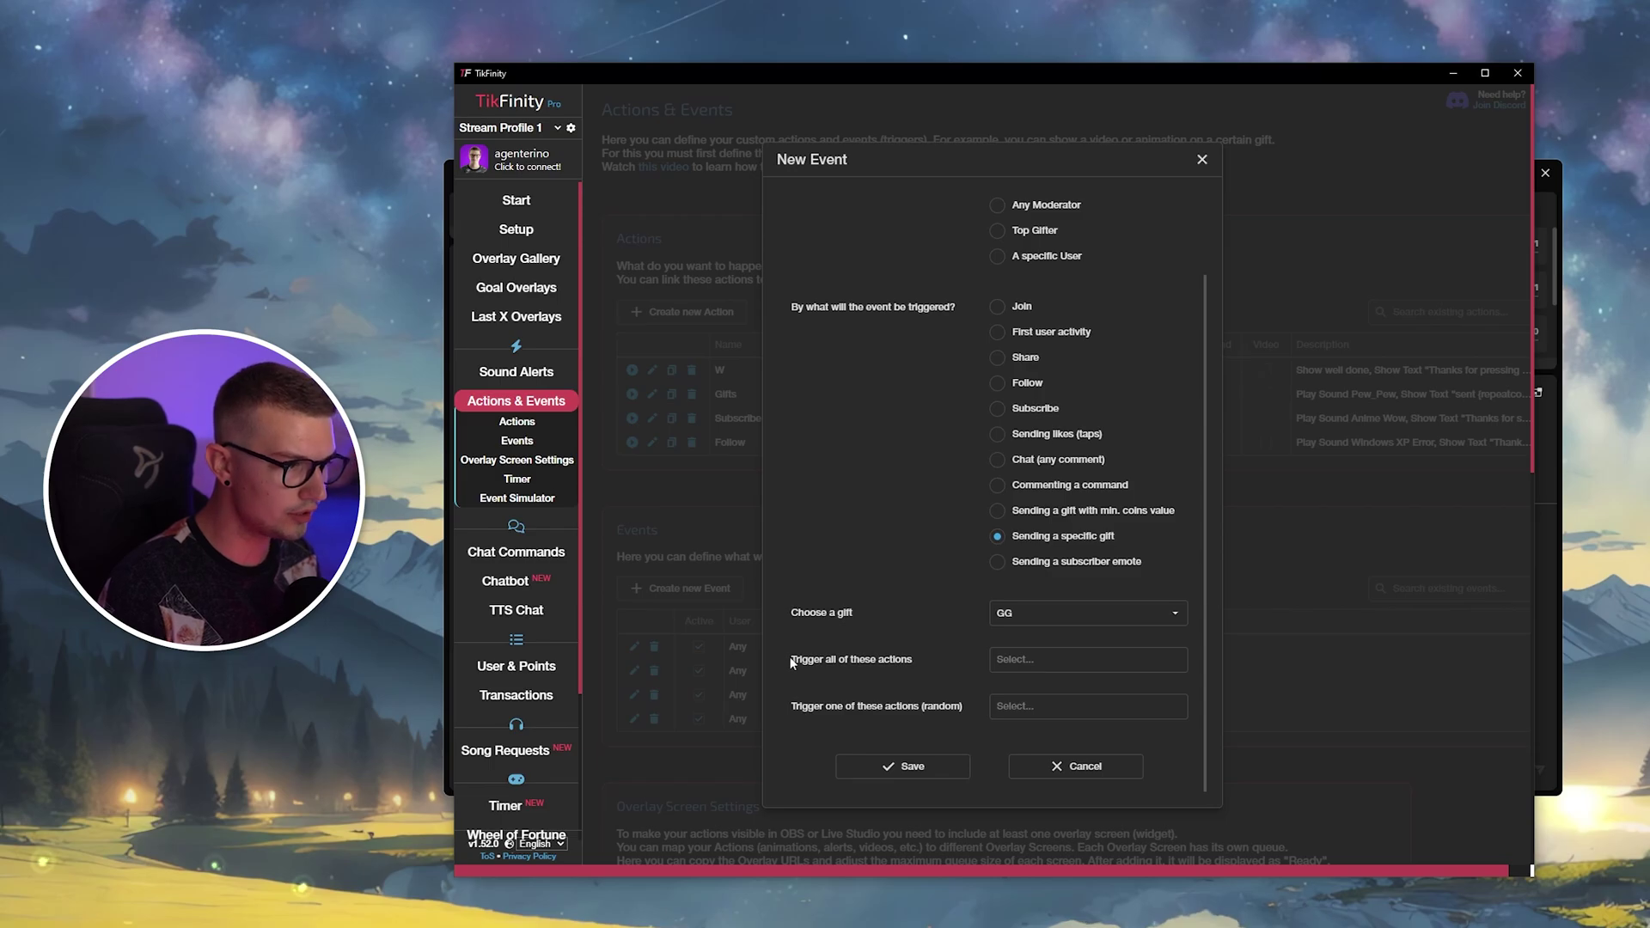
left_click(1004, 661)
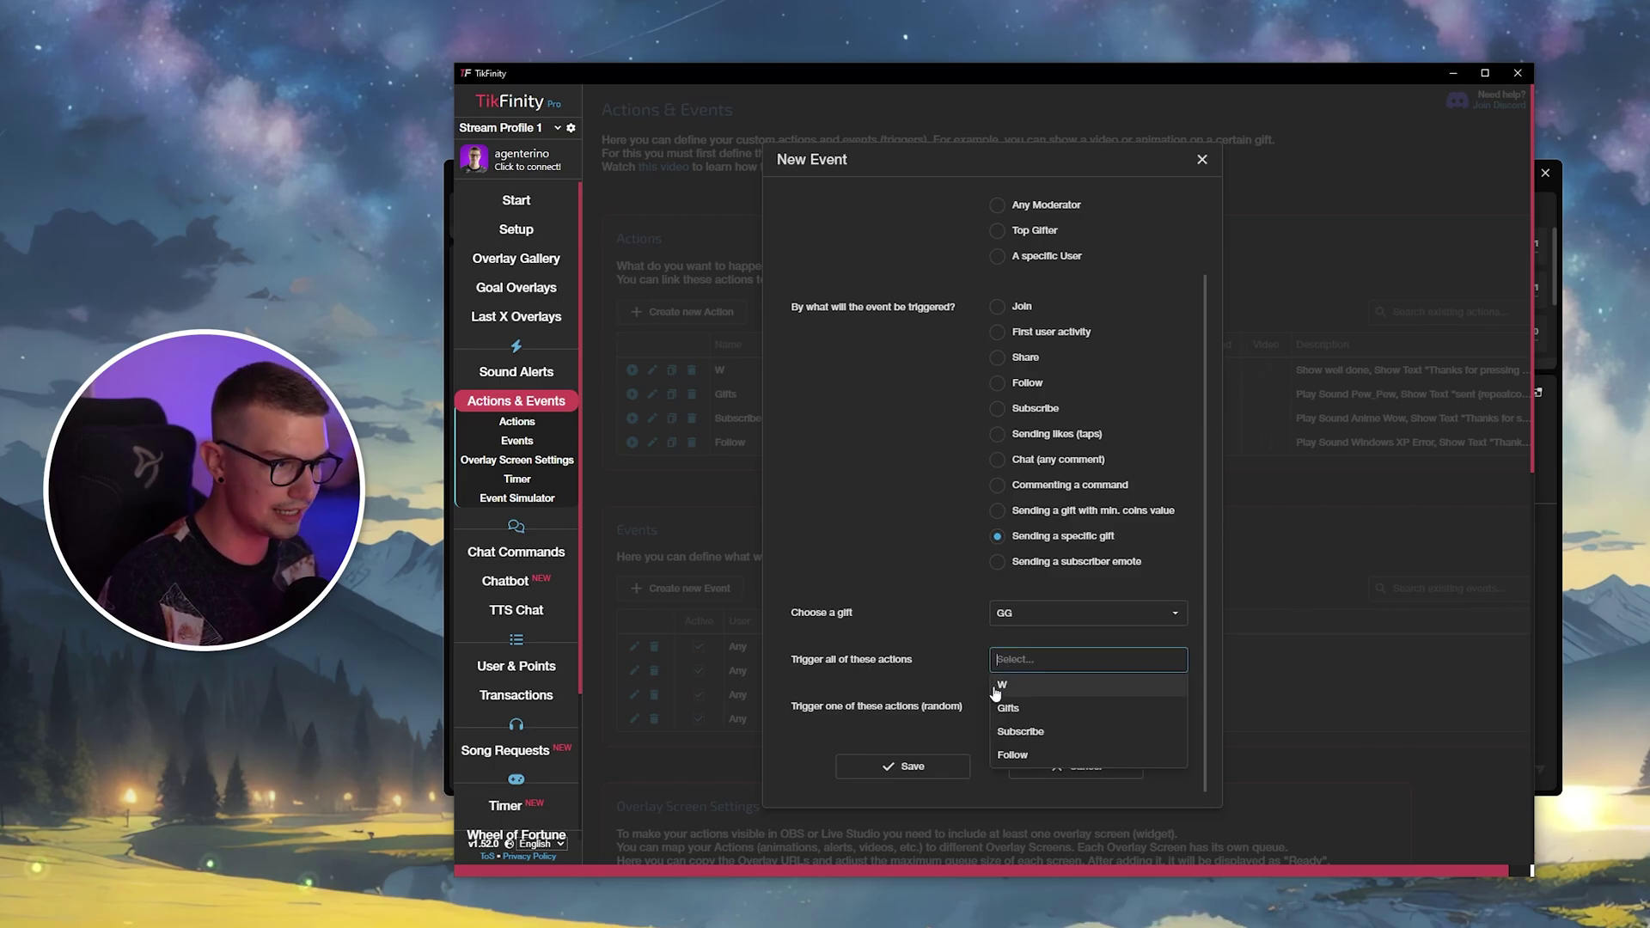
left_click(1004, 685)
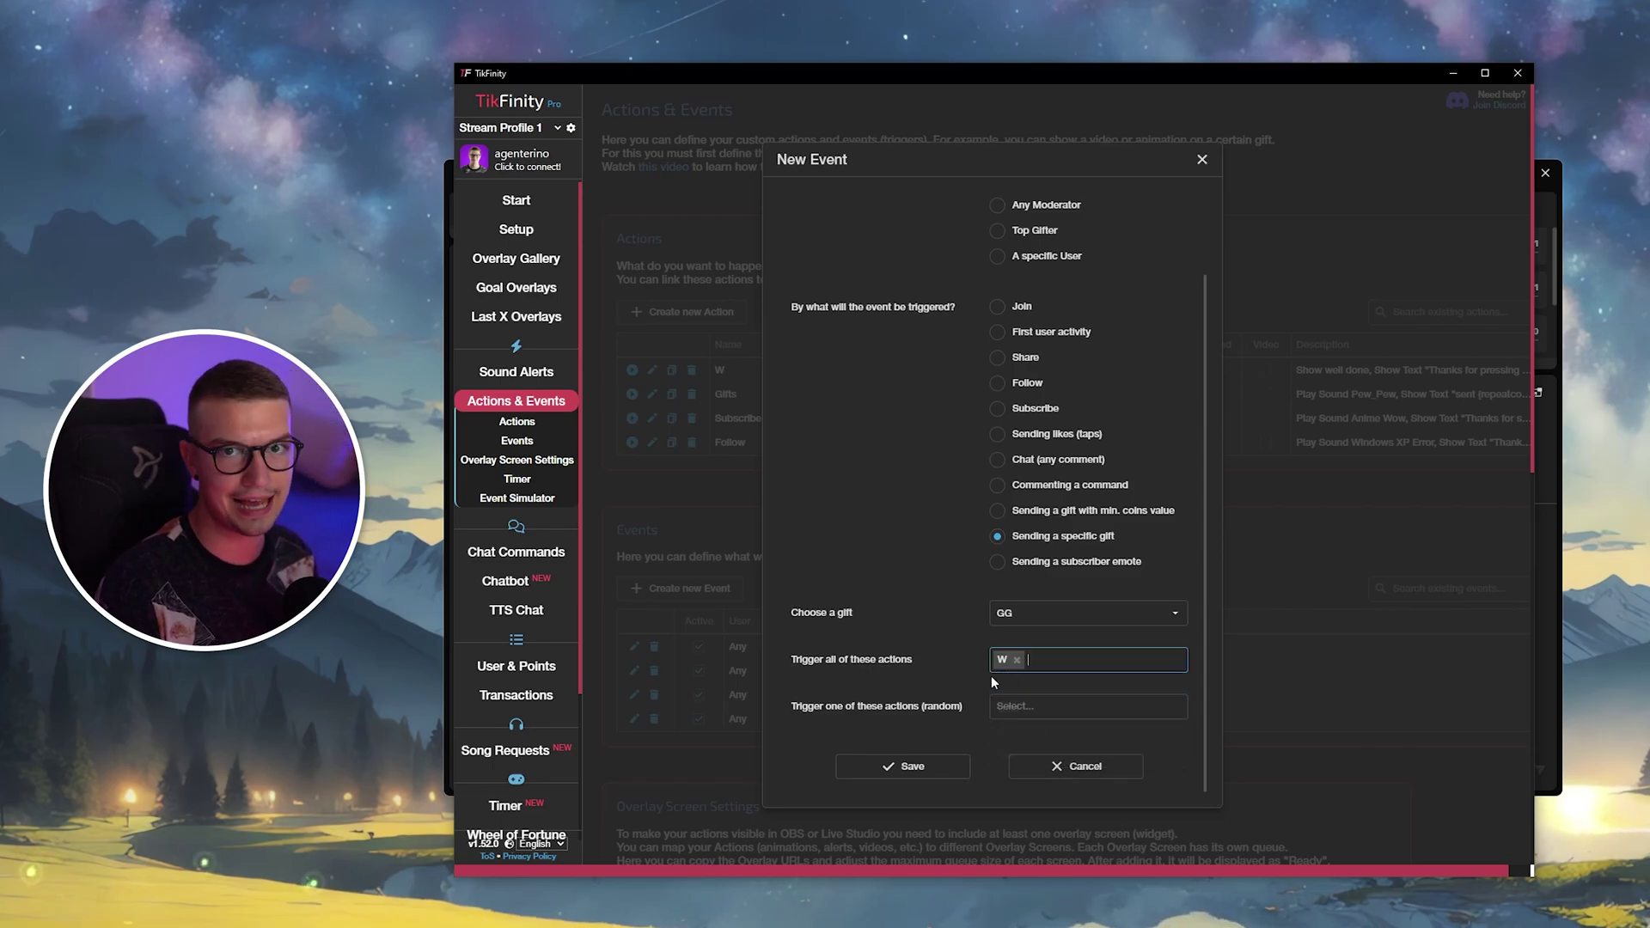
left_click(994, 706)
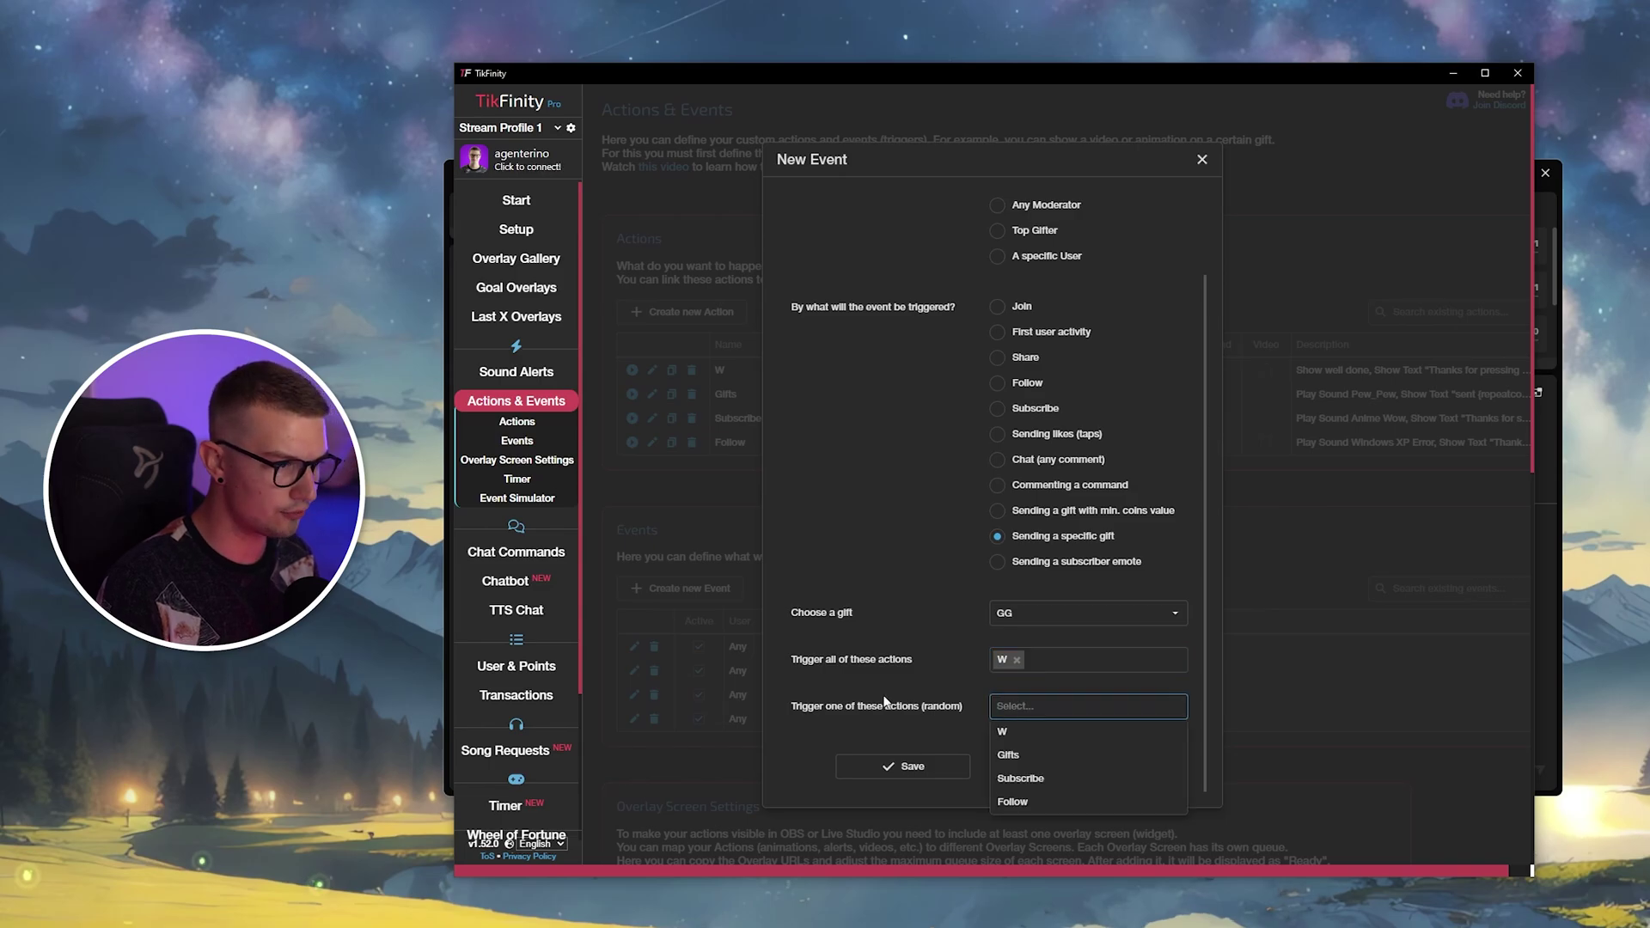
left_click(888, 719)
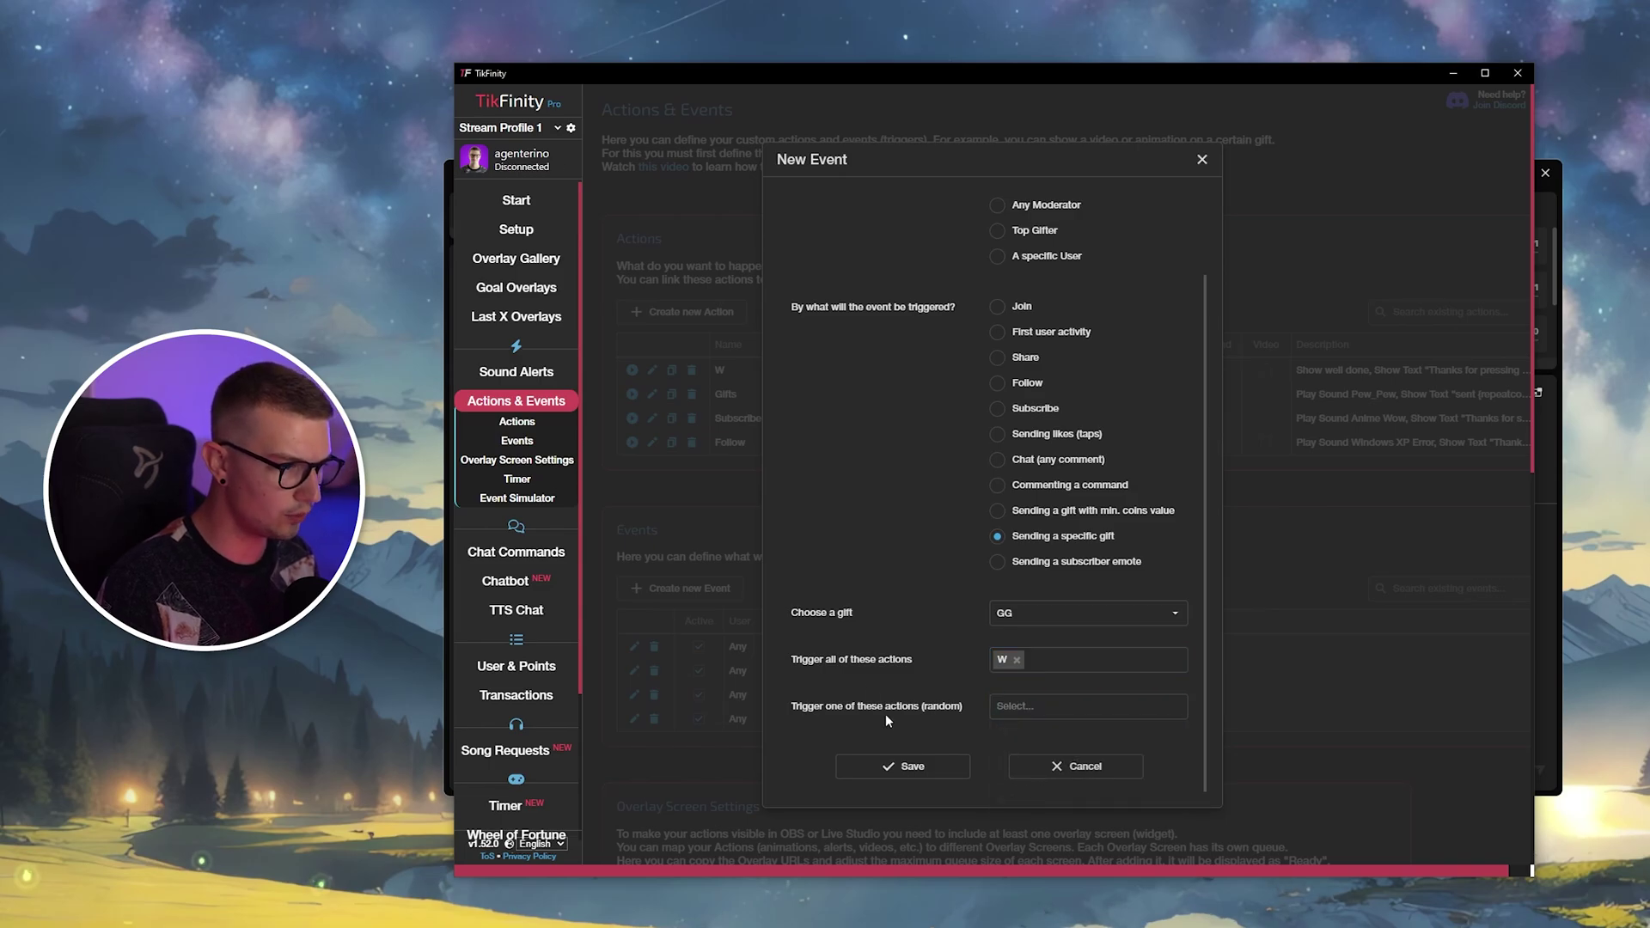
left_click(897, 770)
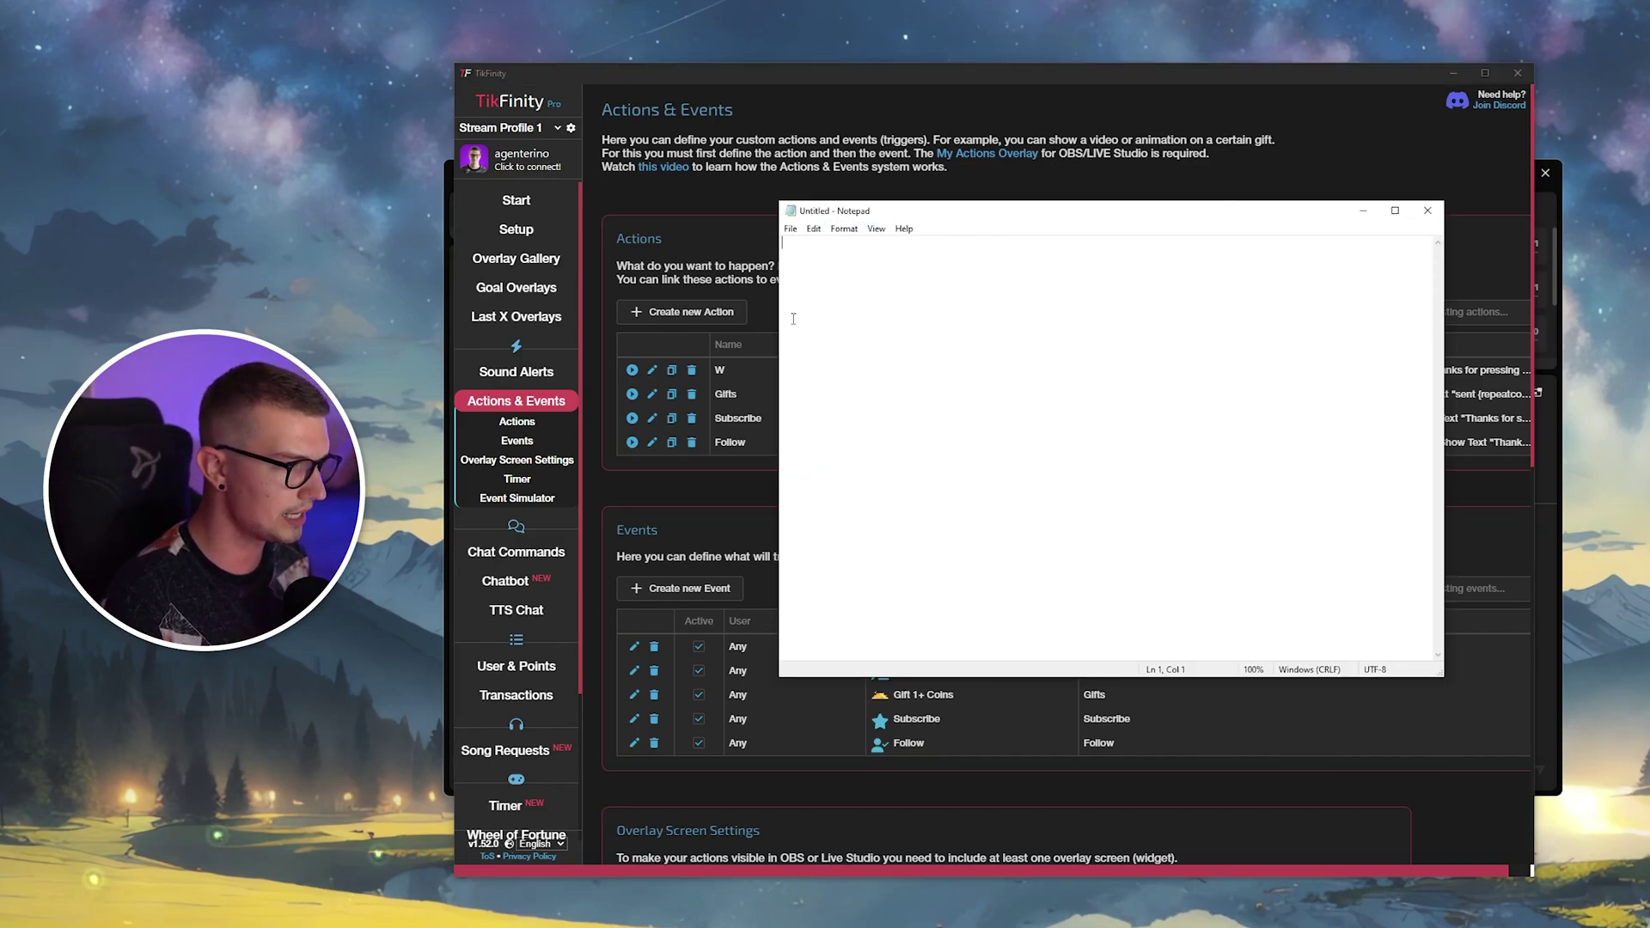
Test-play the W action and switch to Notepad to see a w typed
left_click(631, 374)
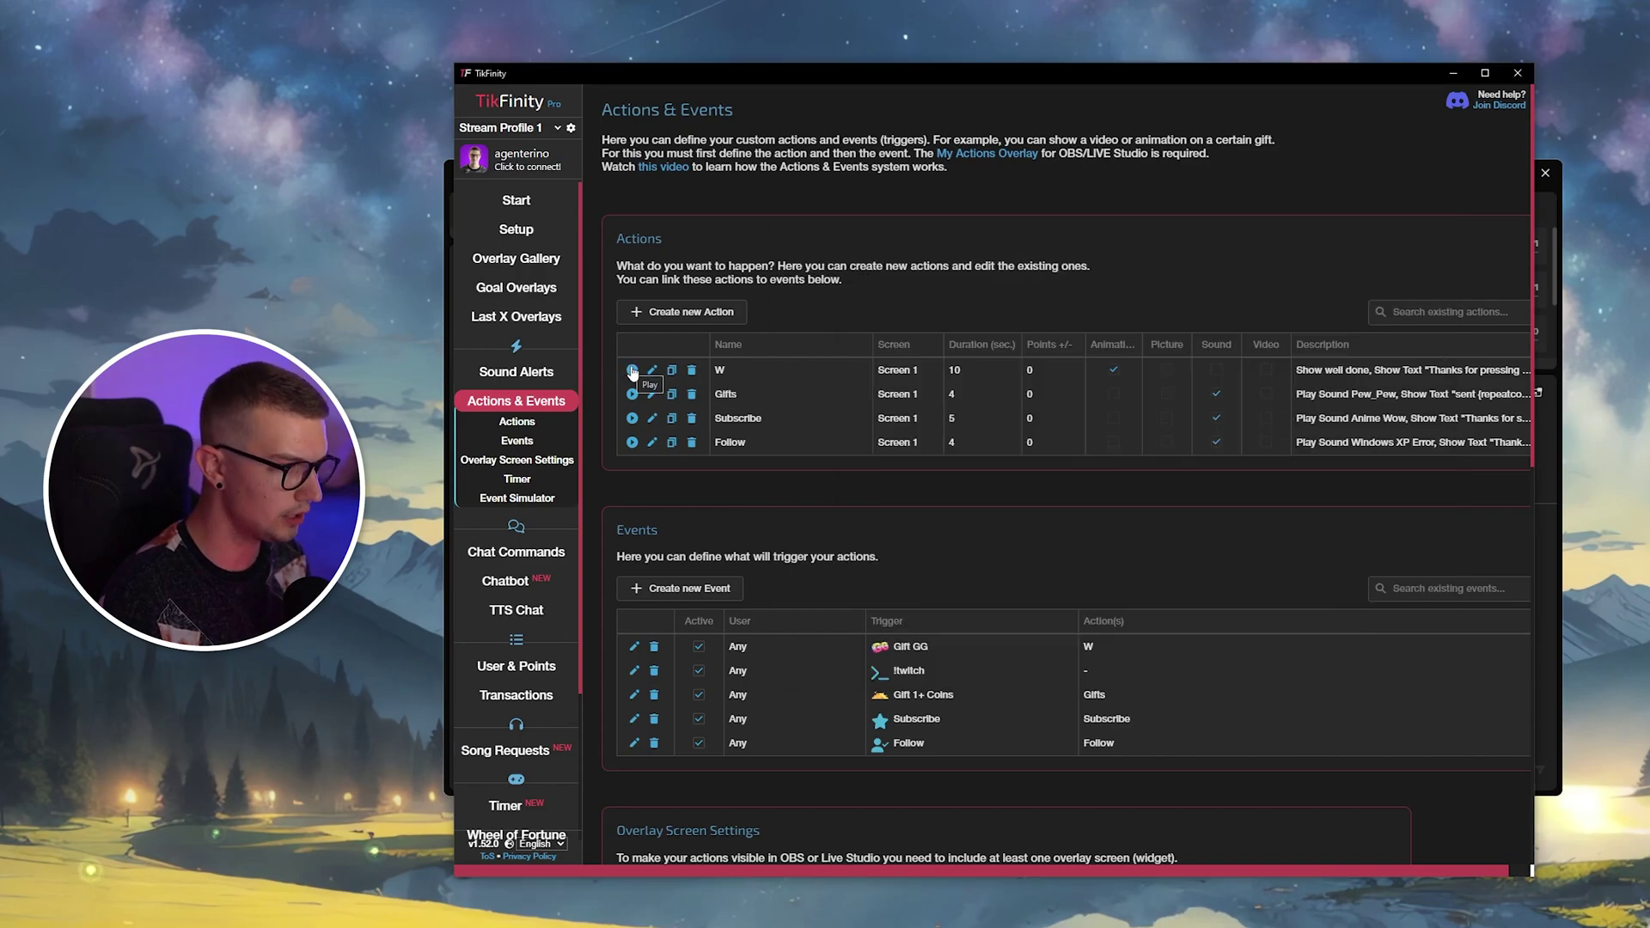
key("alt+Tab")
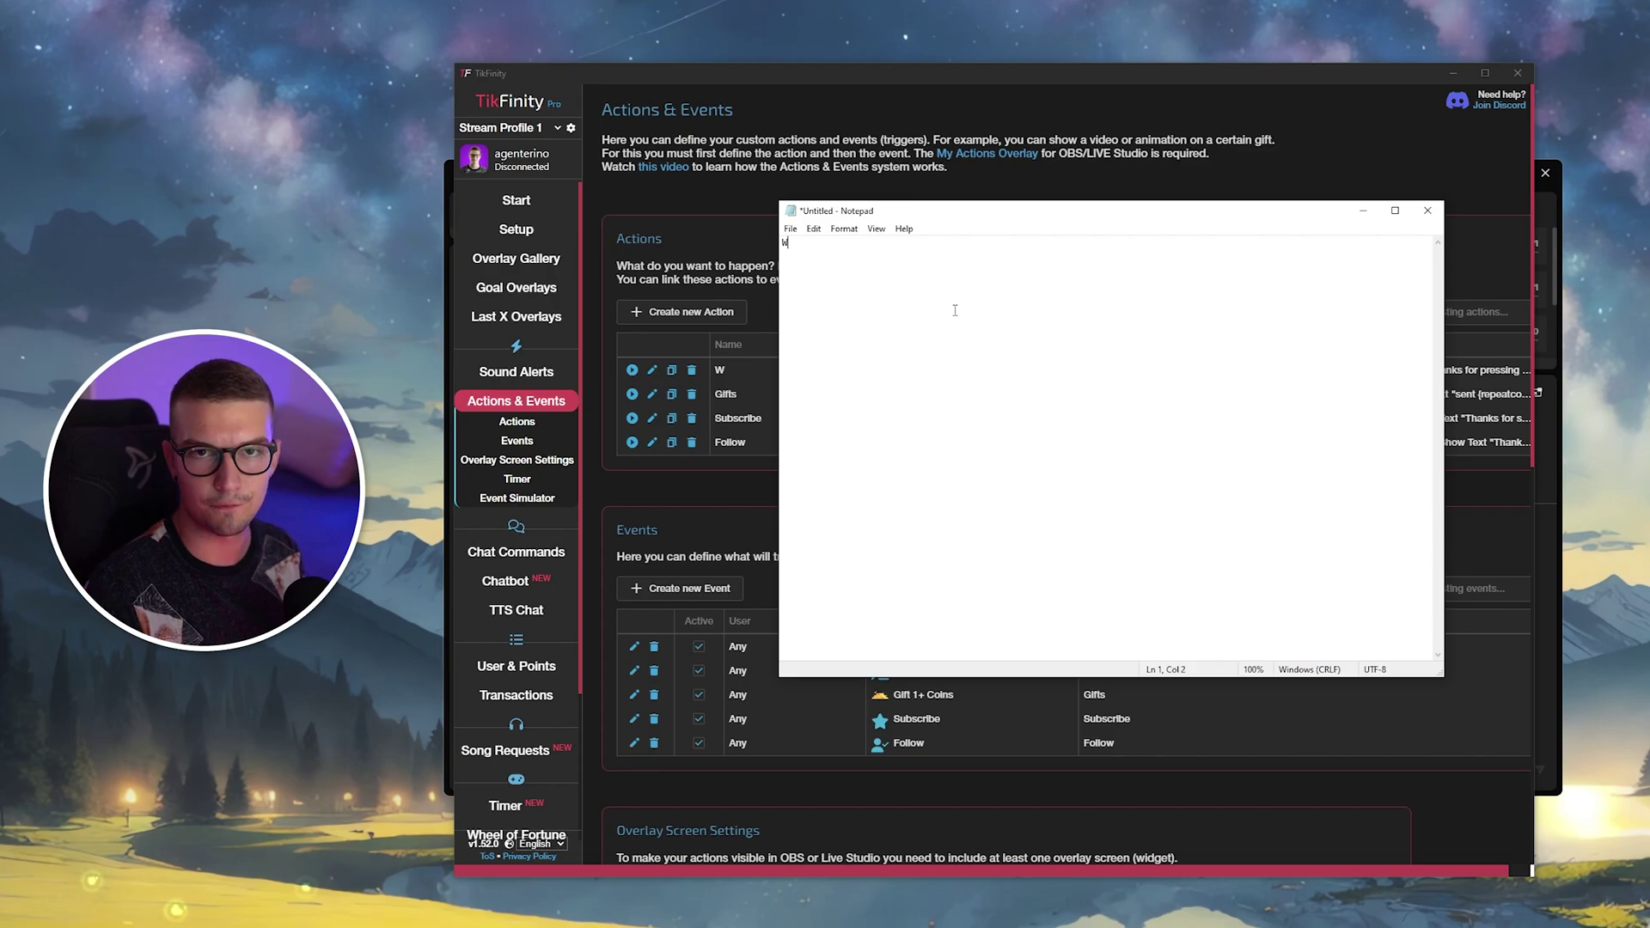
Return to TikFinity to view the W action and its Gift GG event
left_click(658, 462)
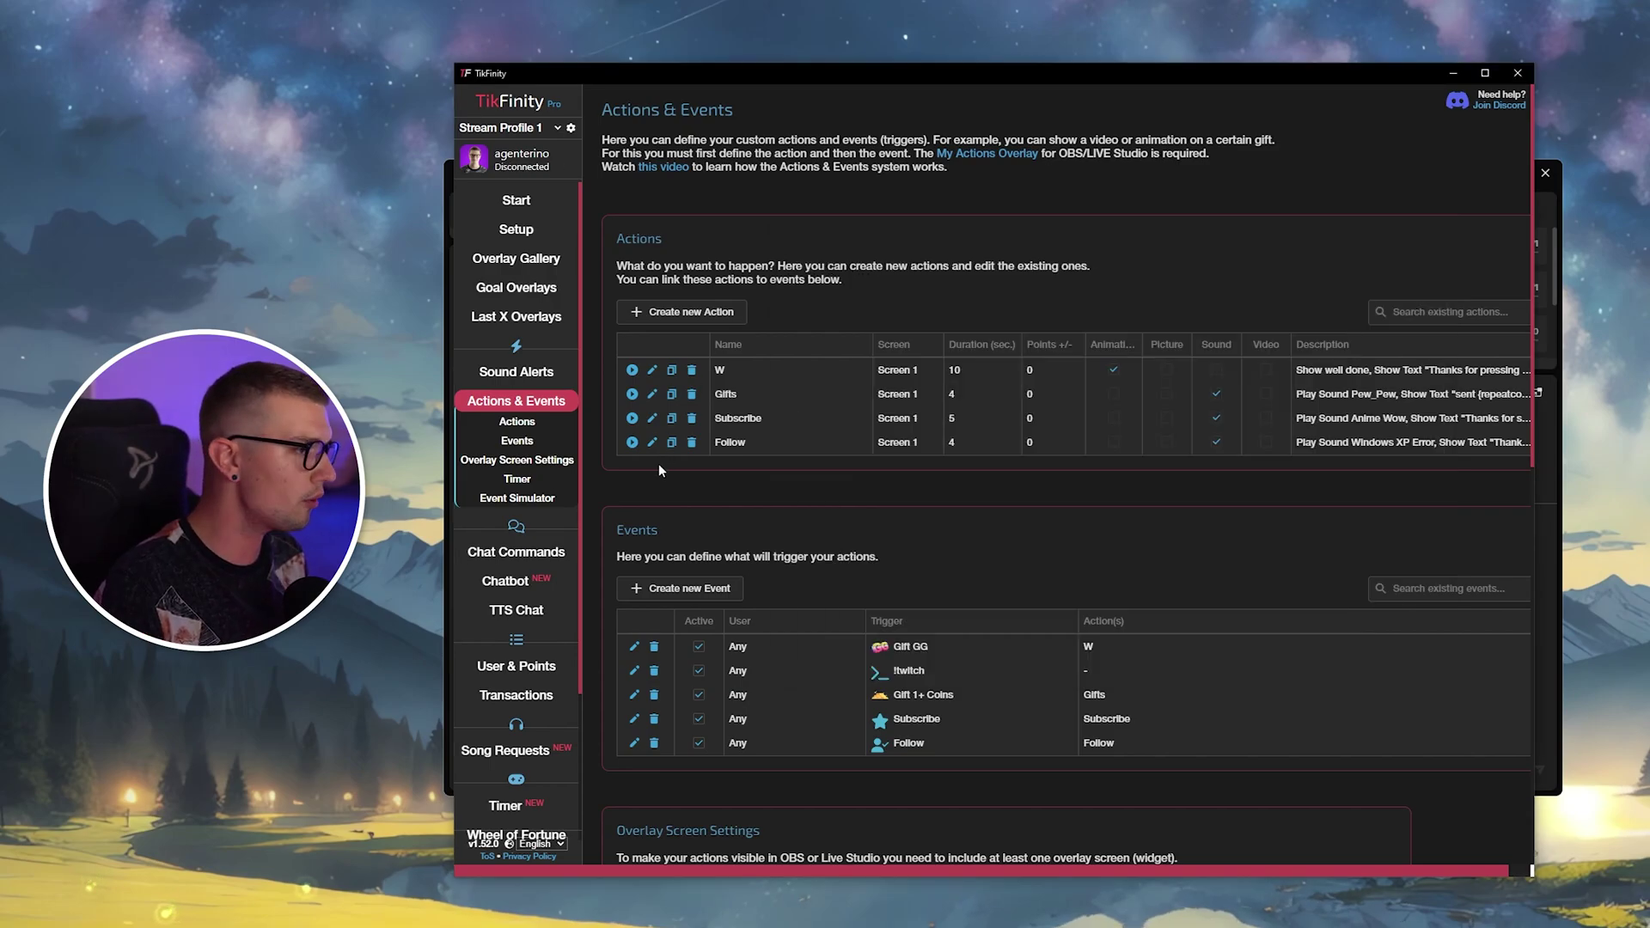